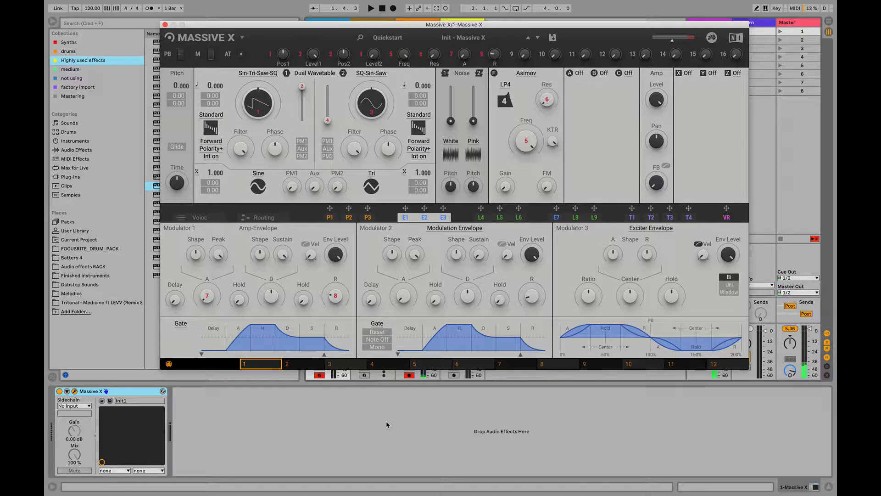
# Look over the Quickstart presets and the routing and voice pages, ending on the envelope modulators
pyautogui.click(459, 38)
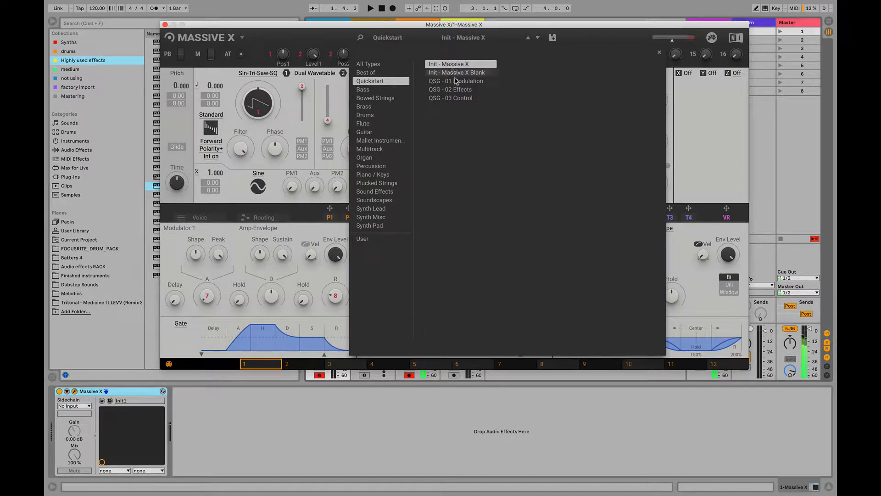
pyautogui.click(692, 137)
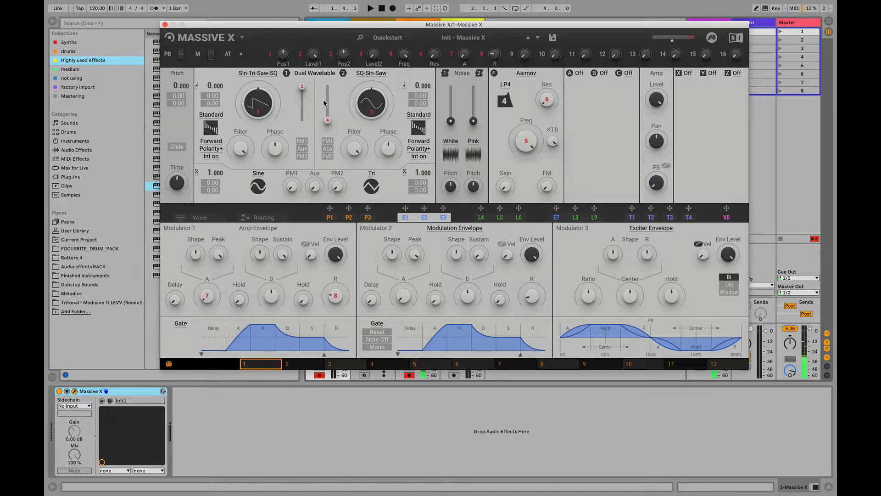
pyautogui.click(261, 217)
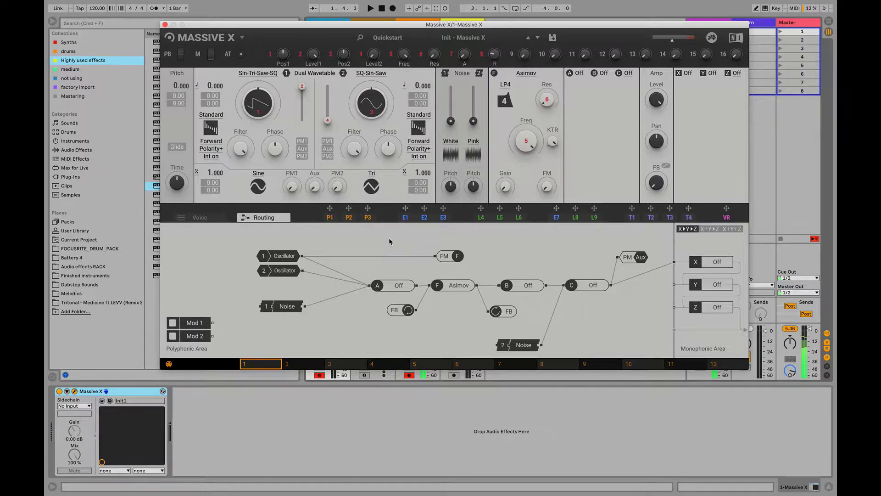
pyautogui.click(201, 217)
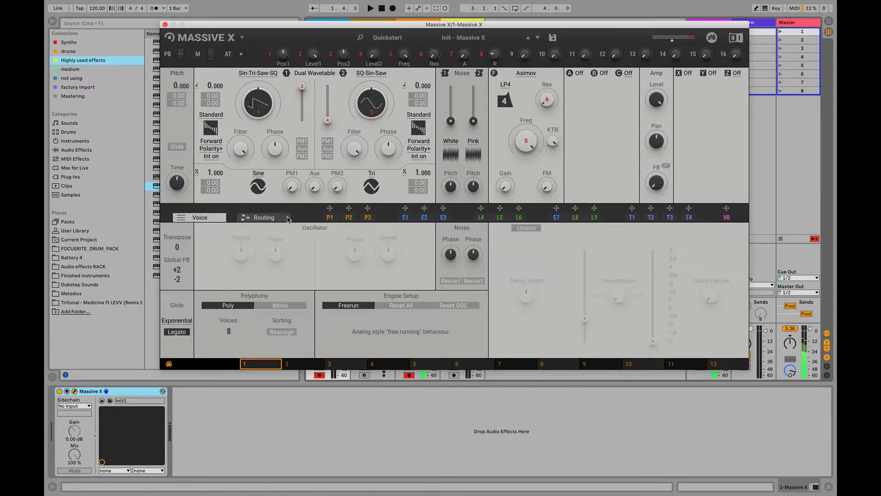
pyautogui.click(424, 214)
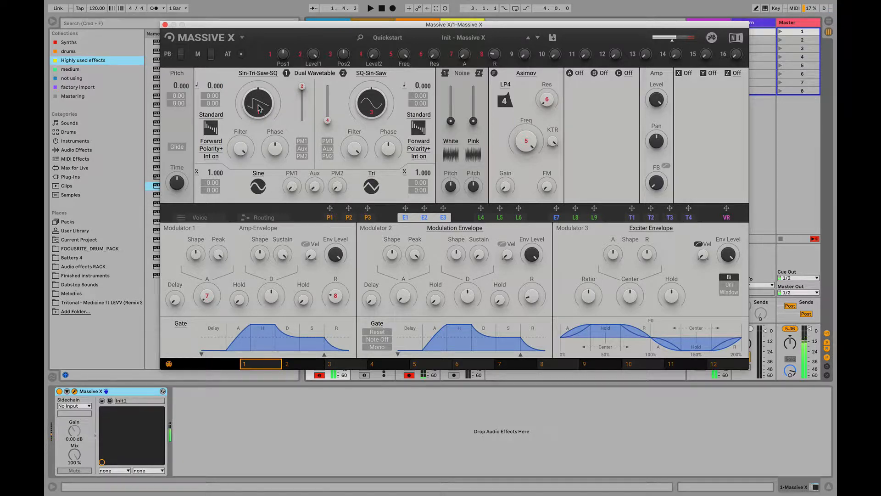
# Load the Banana wavetable from Basics into oscillator 1 and sweep its wavetable position
pyautogui.moveTo(259, 109); pyautogui.dragTo(259, 117)
pyautogui.click(261, 73)
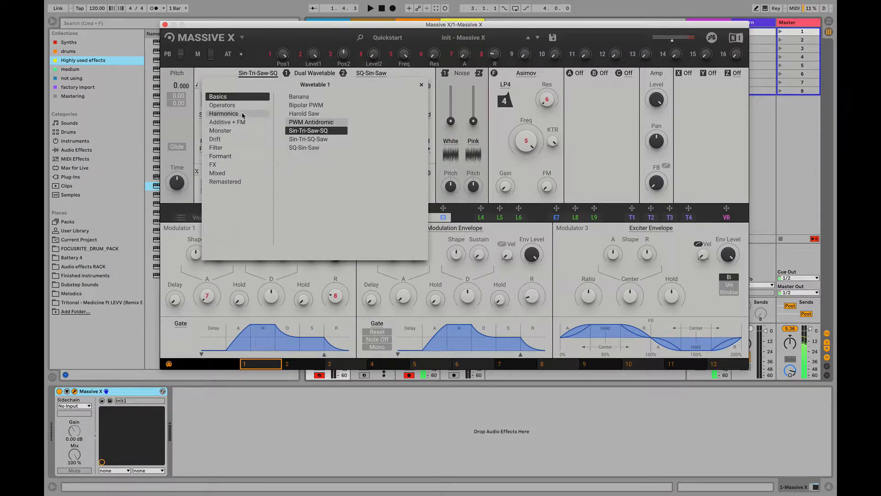
pyautogui.click(317, 96)
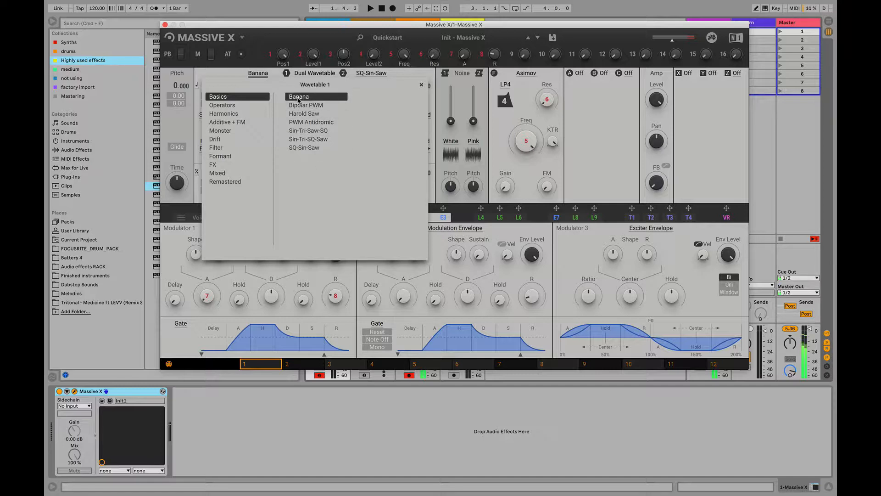
pyautogui.click(264, 64)
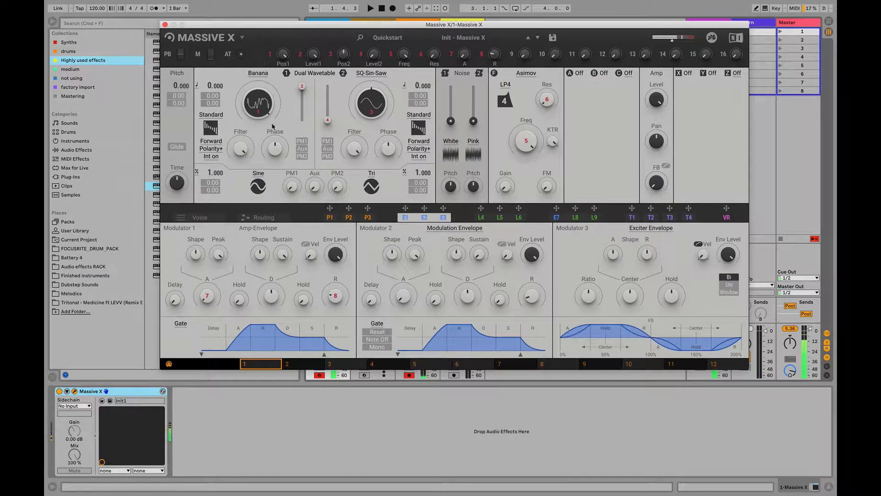
pyautogui.moveTo(261, 107); pyautogui.dragTo(261, 118)
# Load the Cadenza A wavetable from the Drift category into oscillator 1
pyautogui.click(259, 74)
pyautogui.click(224, 114)
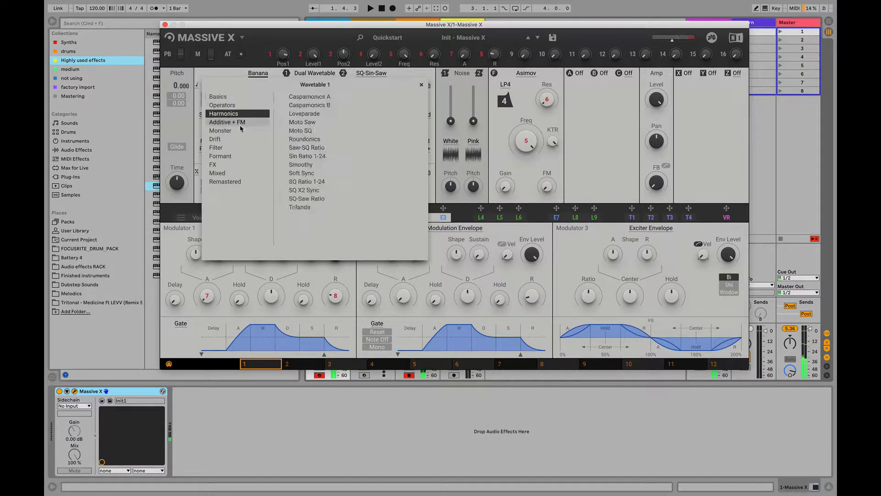
pyautogui.click(241, 124)
pyautogui.click(253, 147)
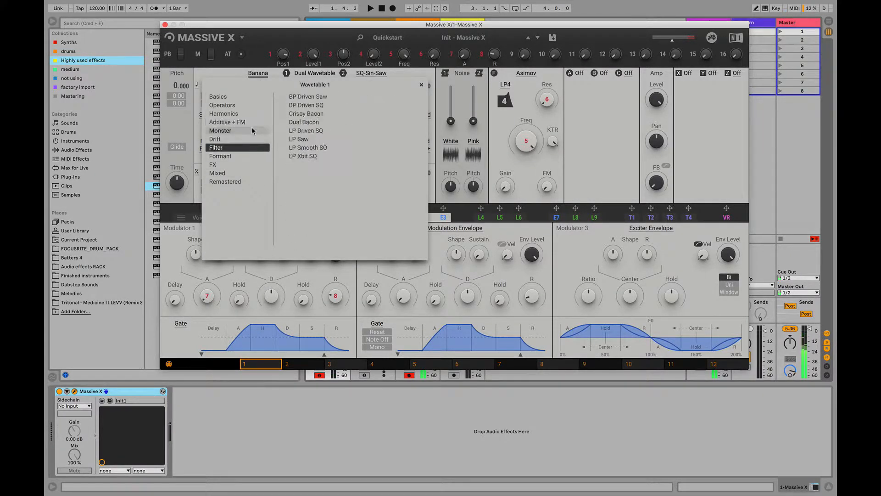
pyautogui.click(252, 130)
pyautogui.click(252, 147)
pyautogui.click(252, 137)
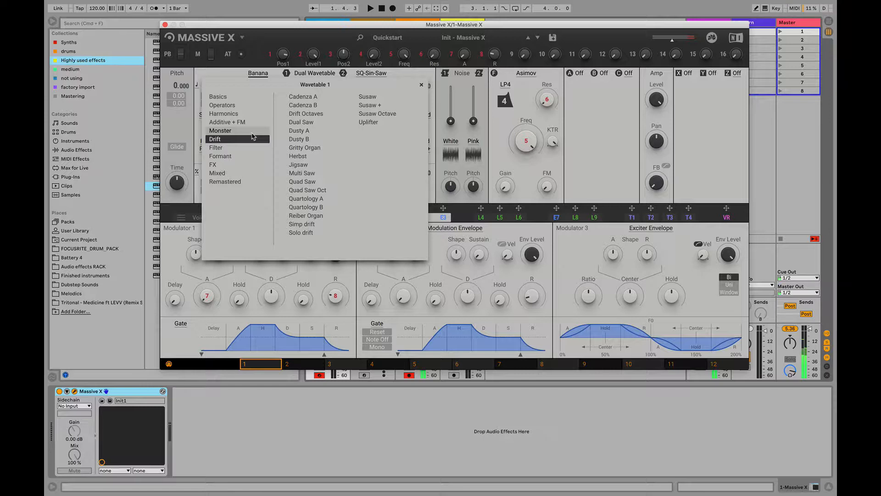
pyautogui.click(324, 97)
pyautogui.click(243, 64)
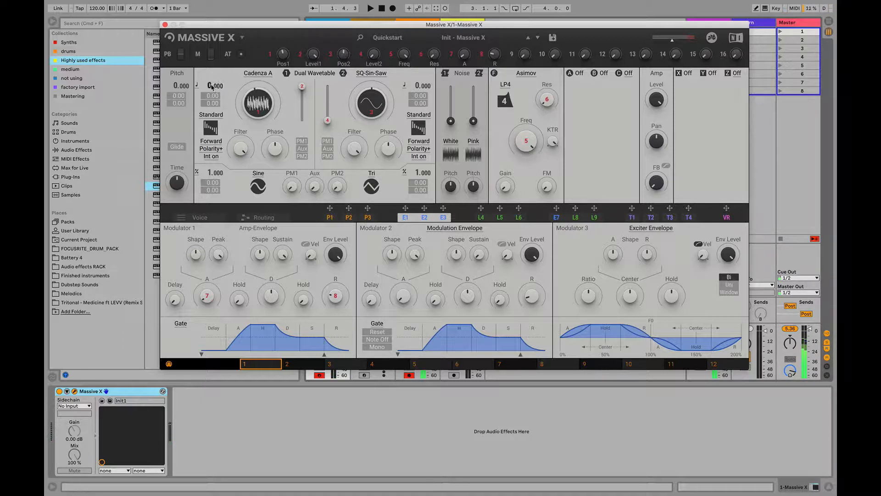
# Vary oscillator 1's pitch and reset it to 0.000
pyautogui.moveTo(208, 86); pyautogui.dragTo(209, 50)
pyautogui.moveTo(214, 85)
pyautogui.mouseDown()
pyautogui.moveTo(213, 102)
pyautogui.moveTo(214, 78)
pyautogui.mouseUp()
pyautogui.moveTo(214, 86); pyautogui.dragTo(214, 81)
pyautogui.moveTo(214, 86); pyautogui.dragTo(208, 88)
pyautogui.moveTo(218, 86)
pyautogui.mouseDown()
pyautogui.moveTo(218, 94)
pyautogui.moveTo(215, 78)
pyautogui.moveTo(214, 95)
pyautogui.mouseUp()
pyautogui.doubleClick(209, 86)
# Load the Sin-Tri-SQ-Saw wavetable from Basics into oscillator 1 and move its wavetable position to the saw shape
pyautogui.click(263, 74)
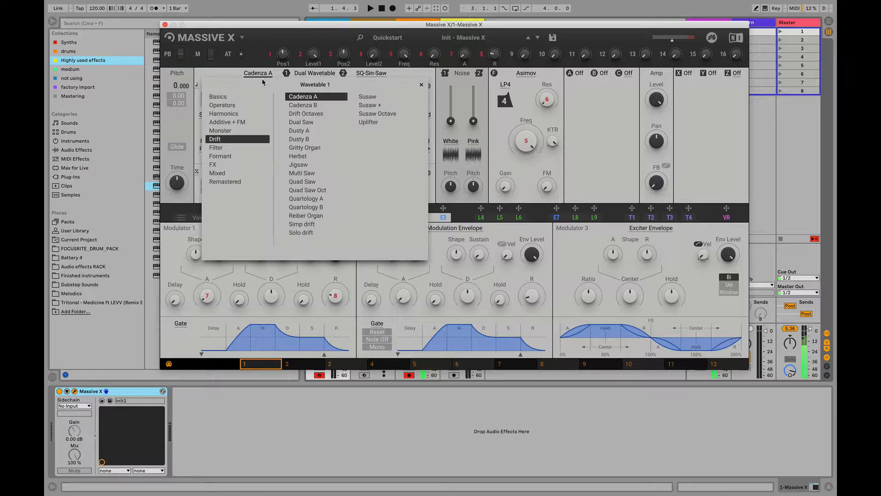
pyautogui.click(220, 97)
pyautogui.click(315, 131)
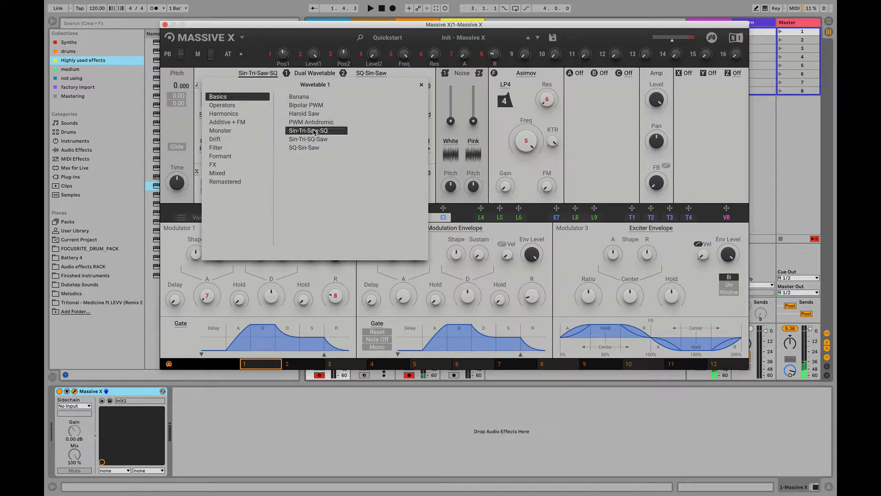
pyautogui.click(315, 139)
pyautogui.click(228, 73)
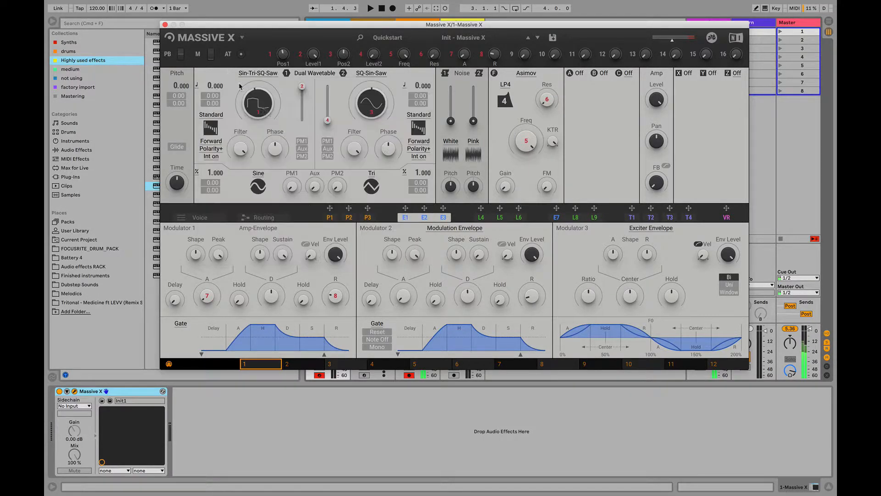
pyautogui.moveTo(261, 109); pyautogui.dragTo(258, 79)
# Fade from oscillator 1 to oscillator 2 with their level sliders and try a pitch change on oscillator 2
pyautogui.moveTo(327, 120); pyautogui.dragTo(302, 120)
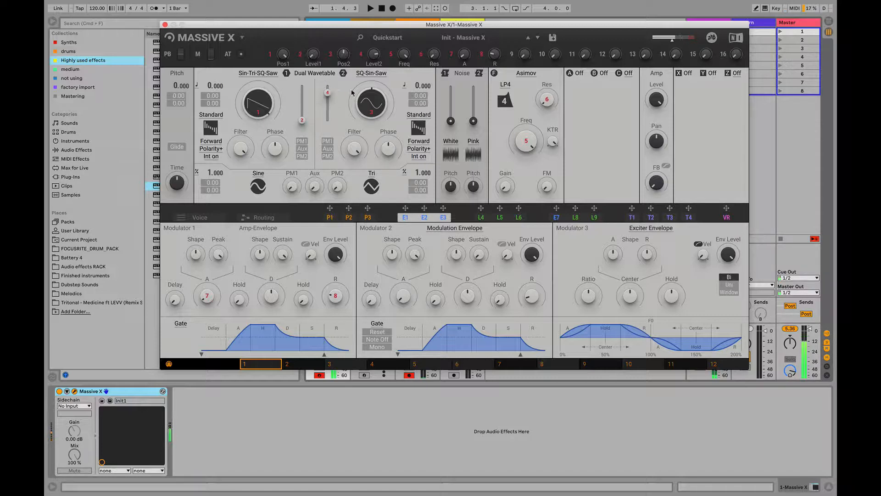
pyautogui.moveTo(415, 88)
pyautogui.mouseDown()
pyautogui.moveTo(414, 58)
pyautogui.moveTo(415, 93)
pyautogui.mouseUp()
# Browse the wavetable categories available for oscillator 2, including Monster, Formant, FX and Remastered, and close the list
pyautogui.click(382, 73)
pyautogui.click(222, 105)
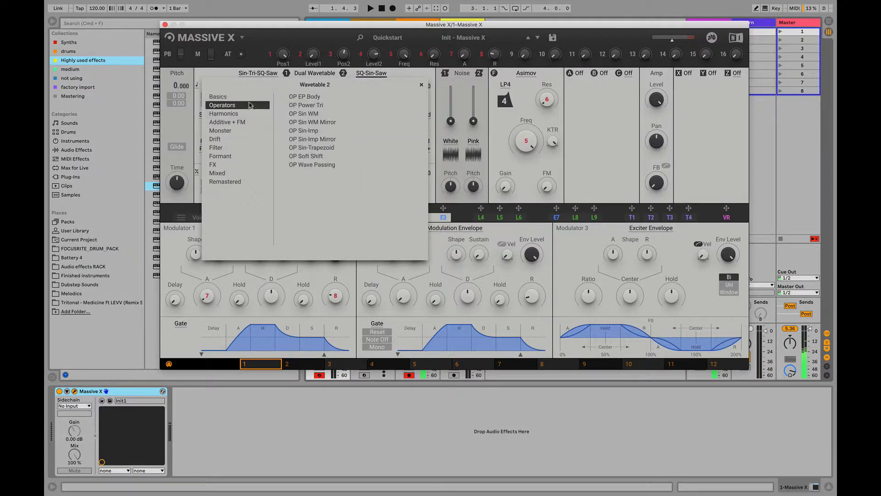
pyautogui.click(227, 122)
pyautogui.click(233, 156)
pyautogui.click(234, 181)
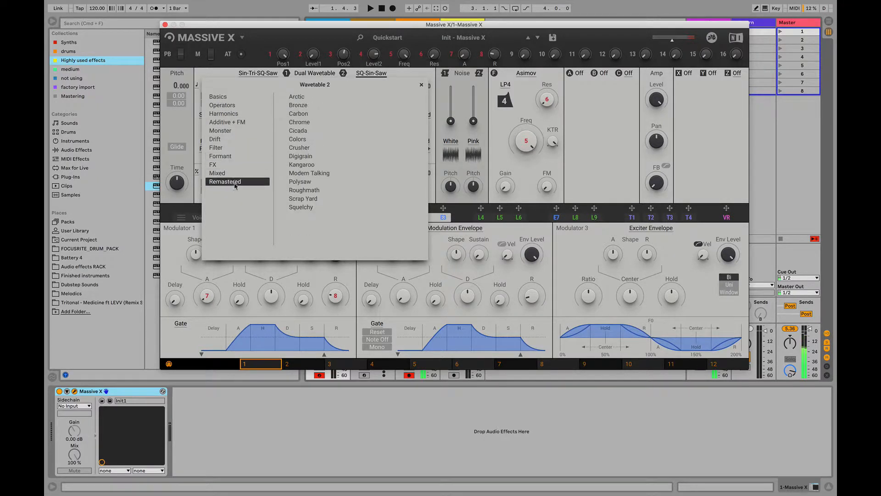
pyautogui.click(238, 160)
pyautogui.click(221, 113)
pyautogui.click(235, 156)
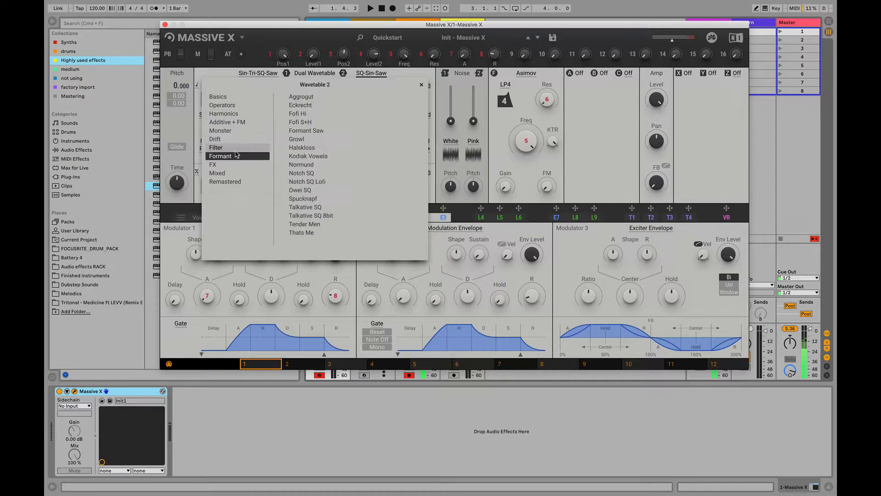
pyautogui.click(222, 130)
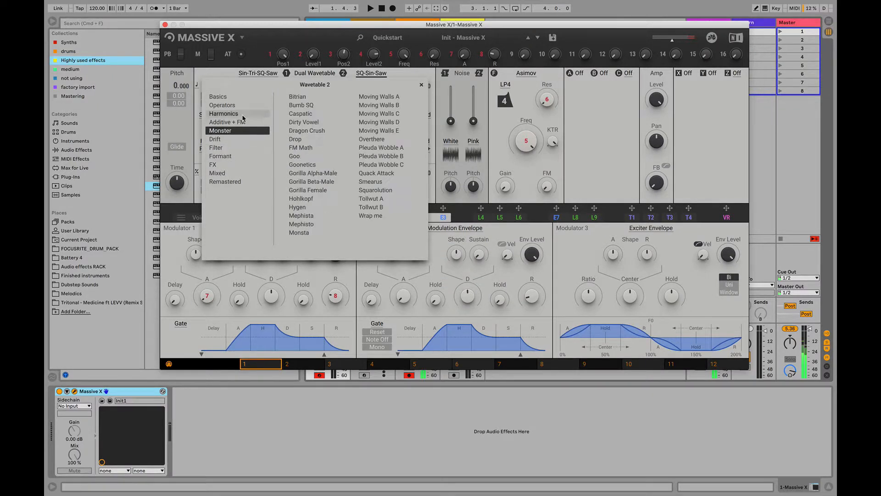
pyautogui.click(223, 114)
pyautogui.click(219, 96)
pyautogui.click(225, 131)
pyautogui.click(223, 156)
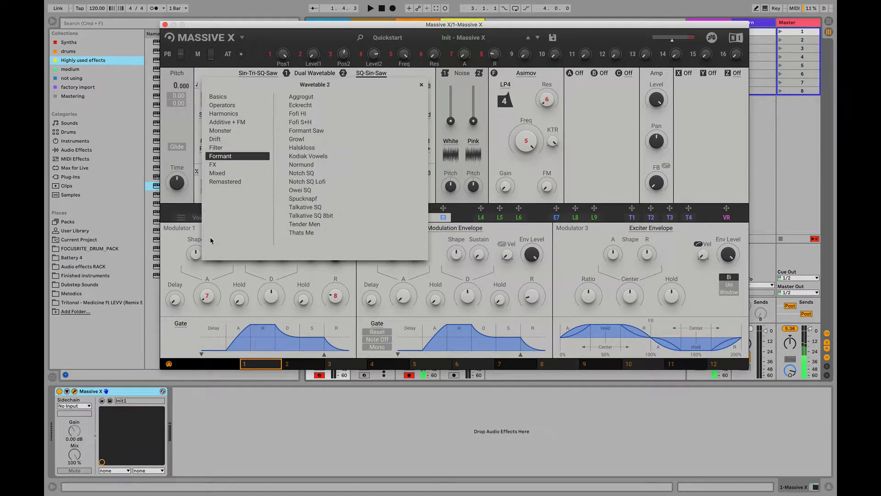
pyautogui.click(240, 166)
pyautogui.click(242, 173)
pyautogui.click(246, 166)
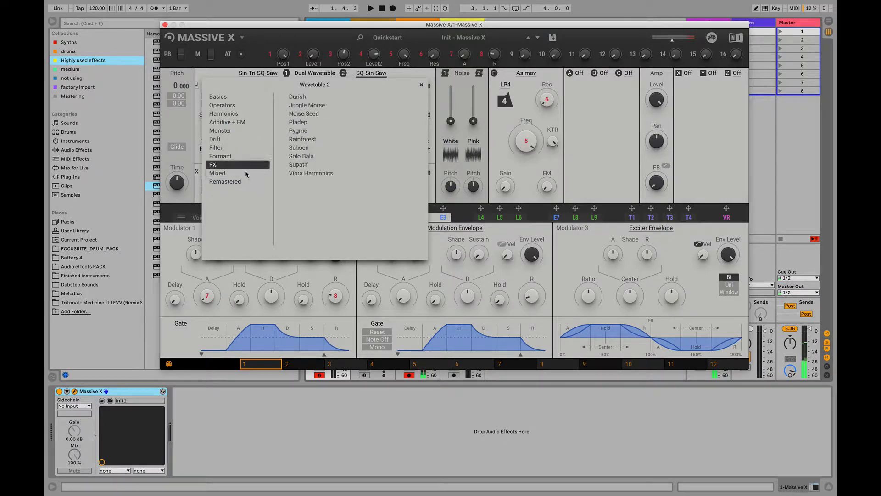
pyautogui.click(246, 182)
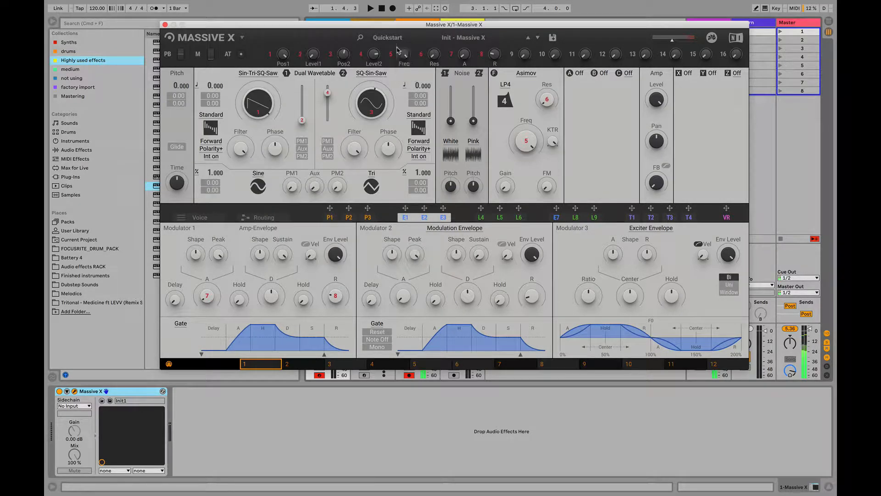
pyautogui.click(368, 75)
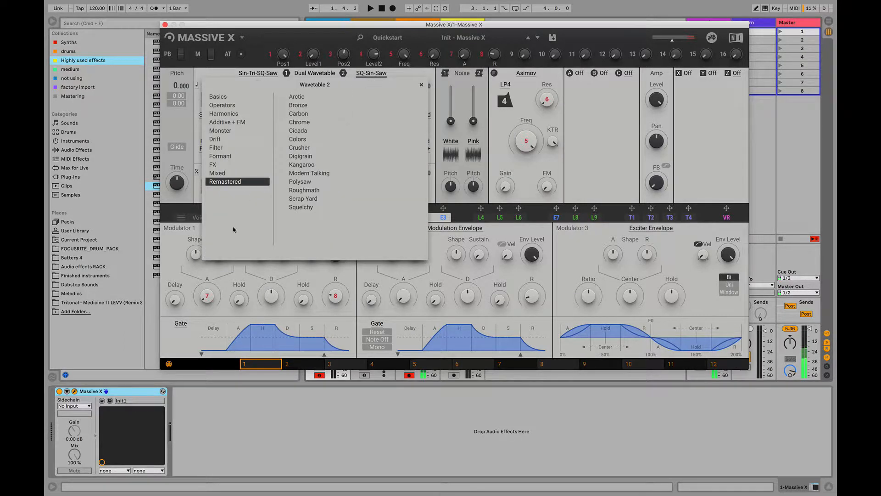
pyautogui.click(220, 96)
pyautogui.click(421, 85)
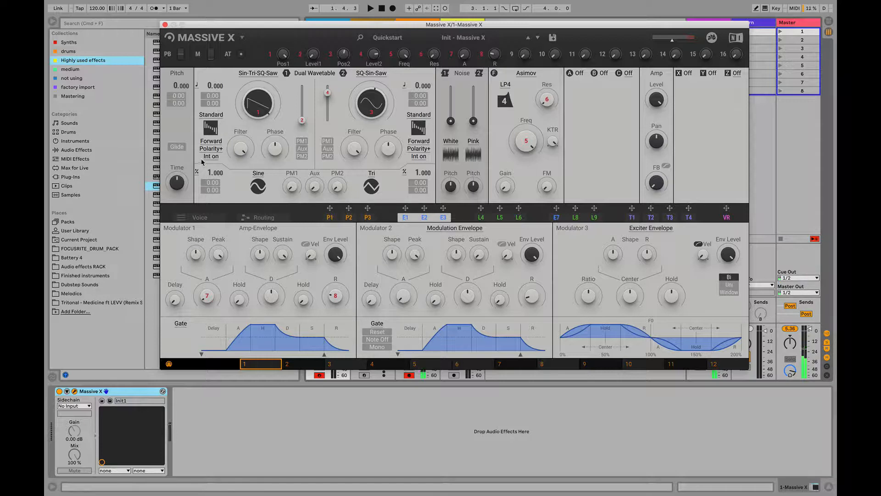
# Switch oscillator 1's wavetable mode to Bend and return it to Standard
pyautogui.click(220, 122)
pyautogui.click(227, 120)
pyautogui.click(202, 116)
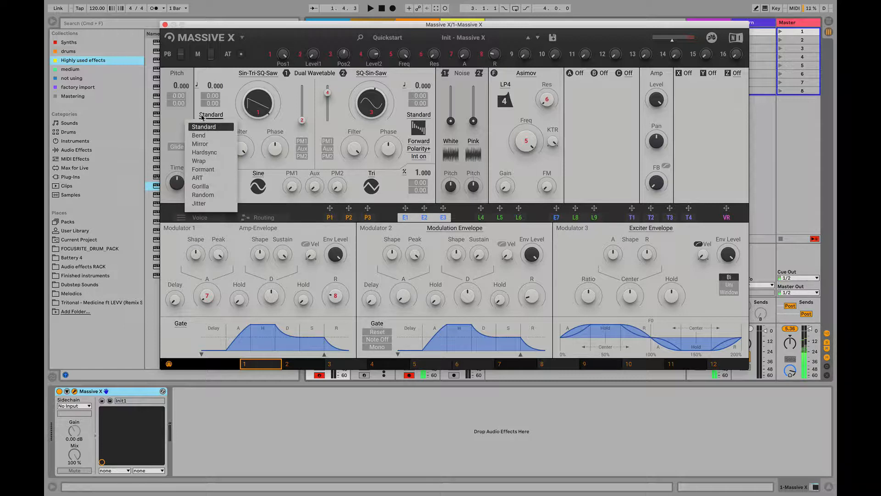
pyautogui.click(212, 135)
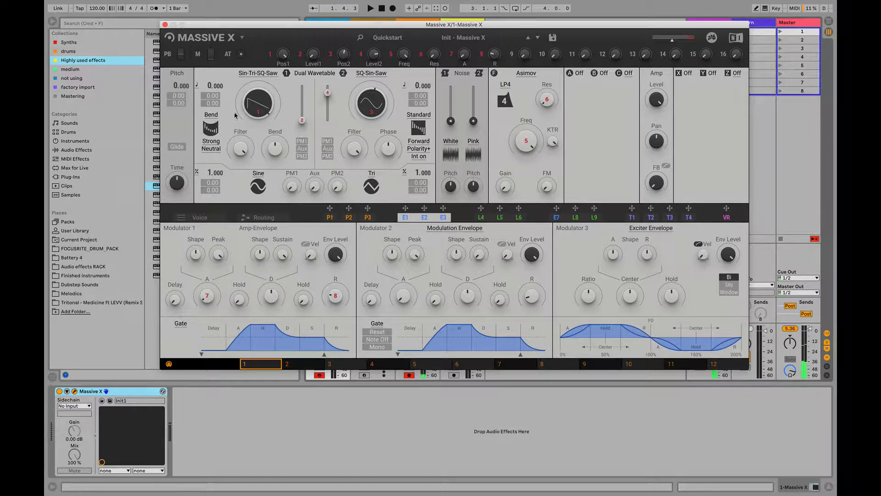
pyautogui.click(214, 116)
pyautogui.click(216, 131)
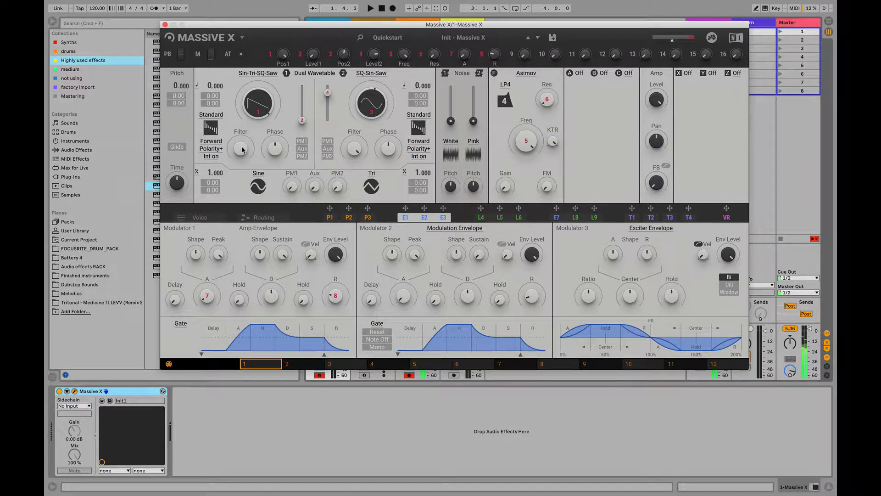
# Lower oscillator 1's Filter to about the middle, and set its level to full with oscillator 2's level at zero
pyautogui.moveTo(241, 152); pyautogui.dragTo(241, 198)
pyautogui.moveTo(302, 121); pyautogui.dragTo(328, 122)
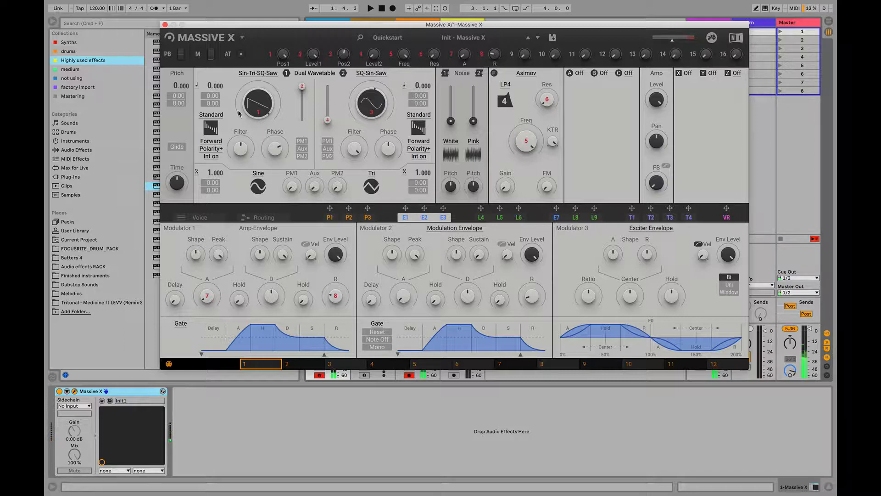
# Set the polarity of oscillator 1's Standard mode to Polarity-
pyautogui.click(219, 148)
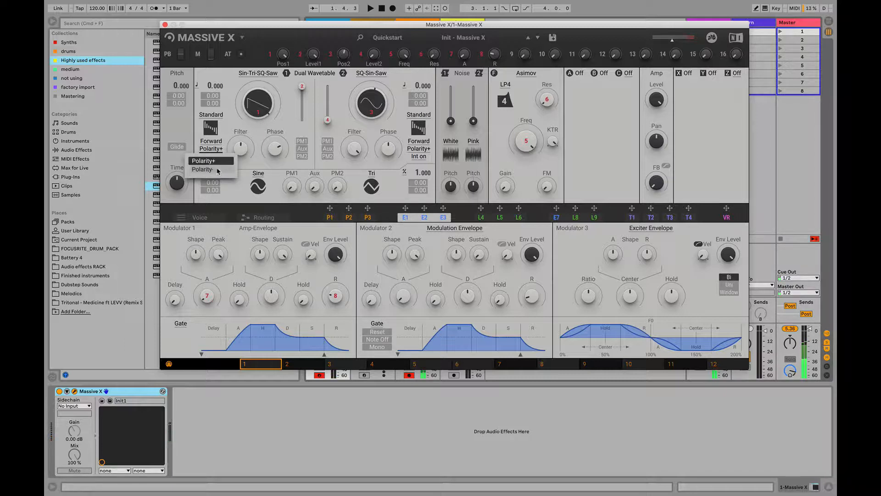
pyautogui.click(219, 169)
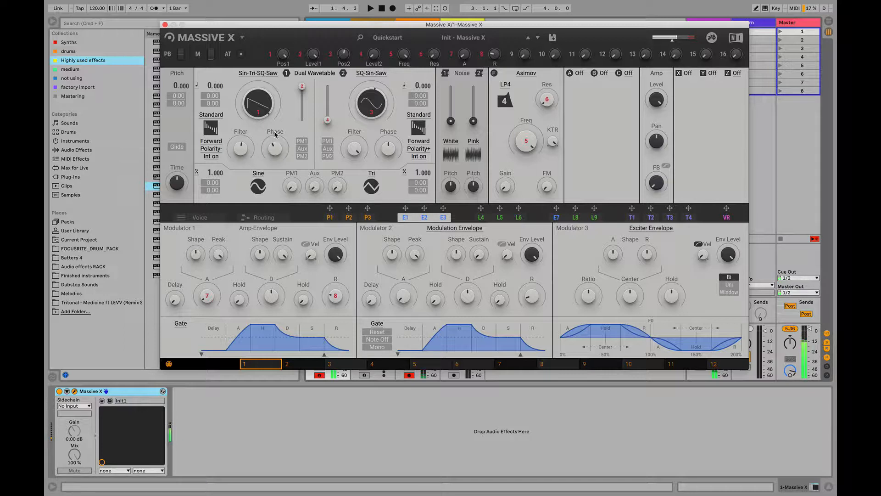
pyautogui.click(216, 149)
pyautogui.click(219, 153)
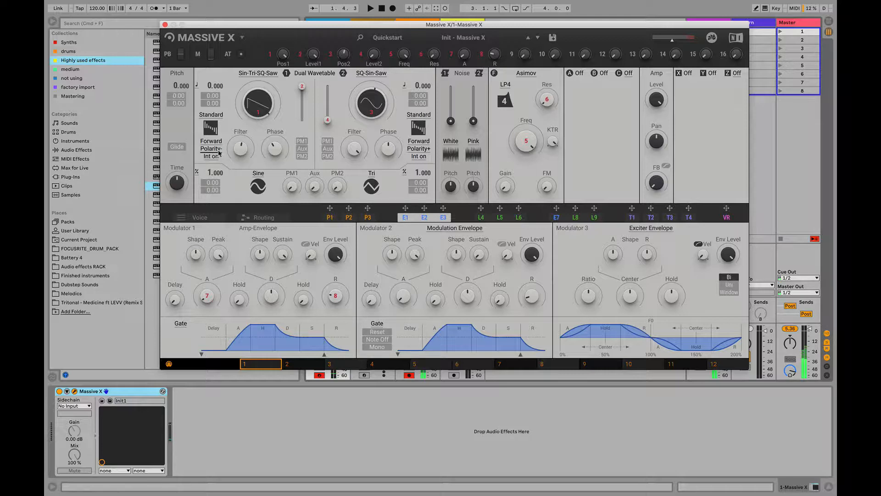
pyautogui.click(212, 157)
pyautogui.click(220, 137)
# Try Bend mode on oscillator 1 and go back to Standard mode
pyautogui.click(219, 117)
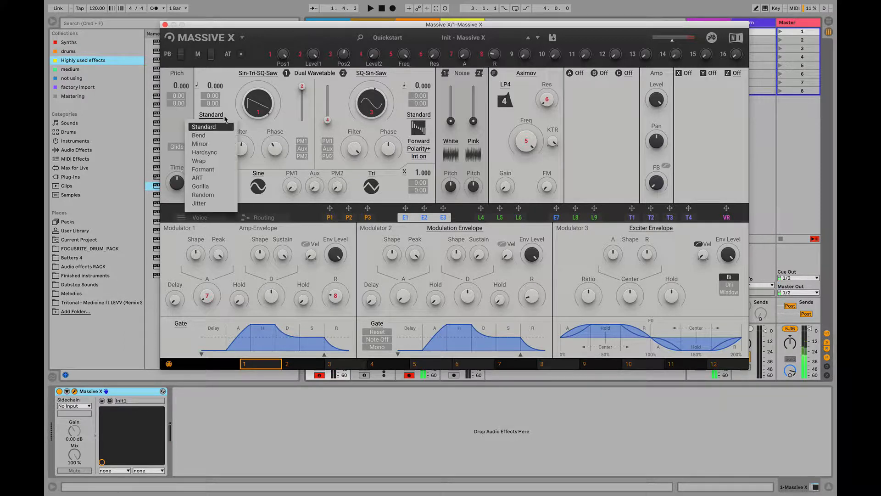
pyautogui.click(199, 135)
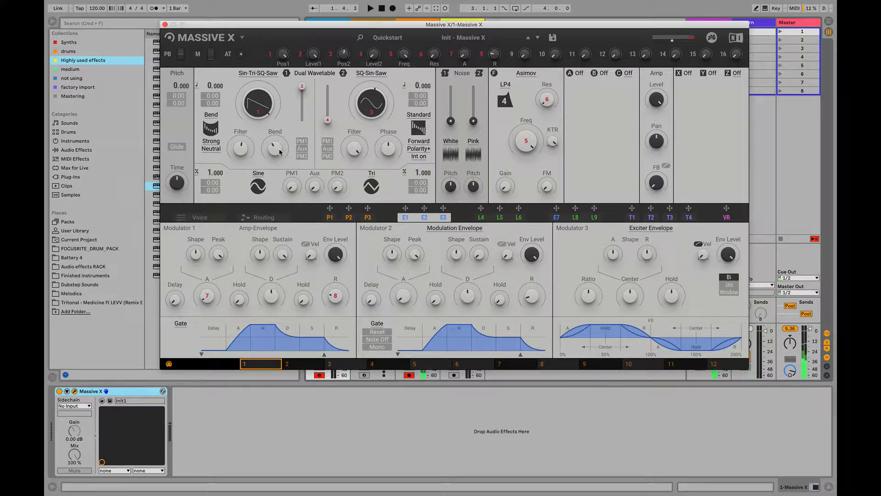
pyautogui.click(214, 116)
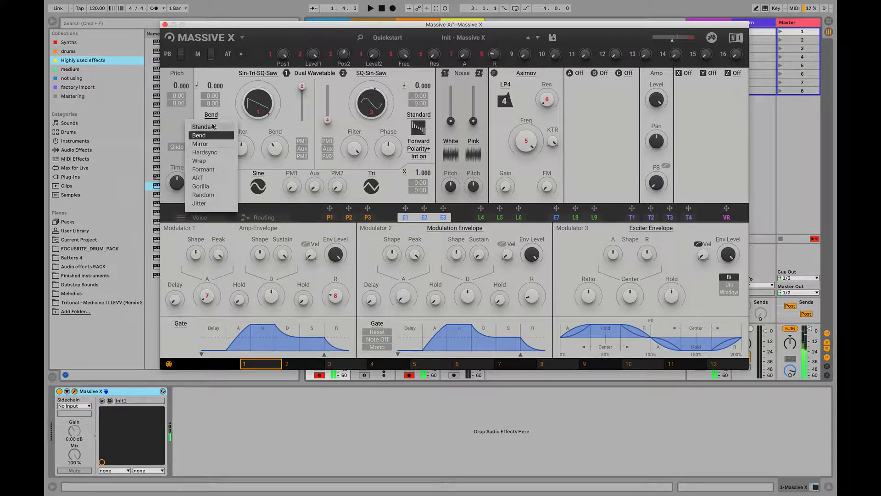
pyautogui.click(212, 126)
# Set oscillator 1's Standard mode to Int off, and switch its wavetable mode to Bend
pyautogui.click(210, 156)
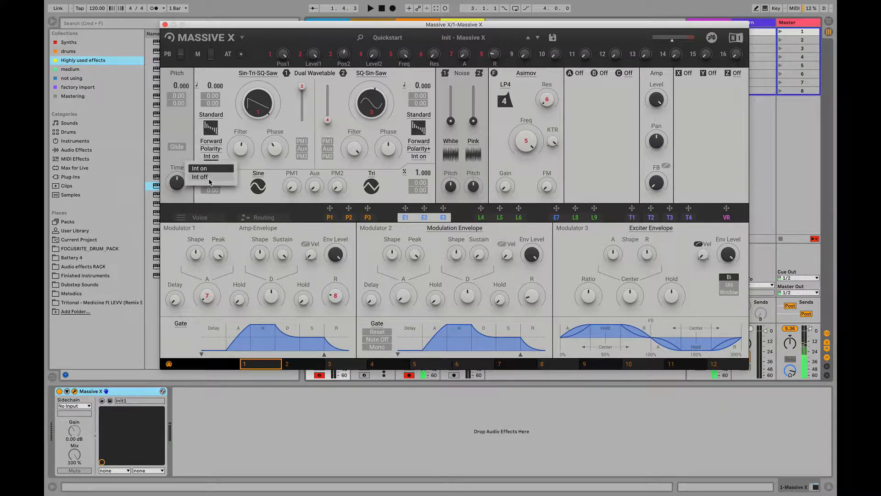
pyautogui.click(209, 181)
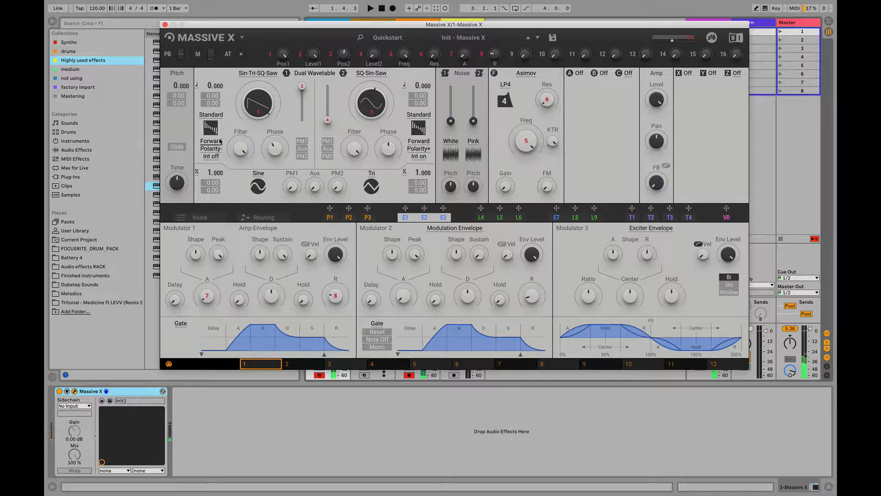
pyautogui.click(221, 118)
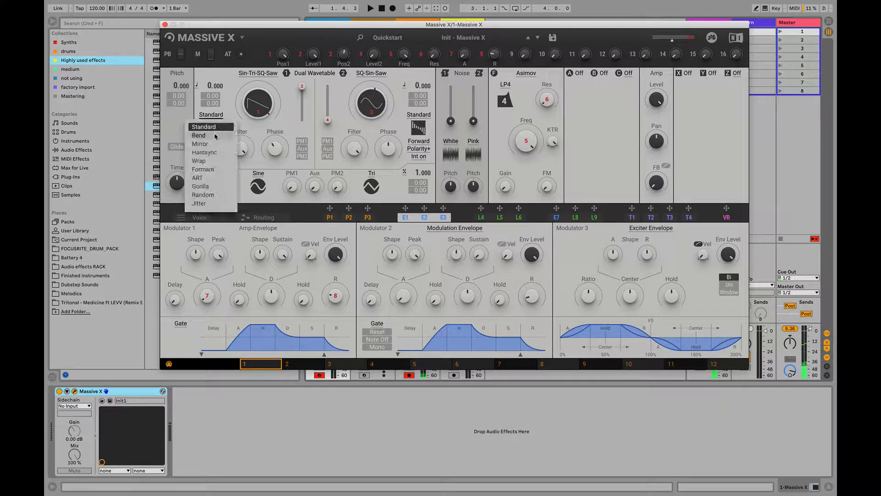
pyautogui.click(221, 135)
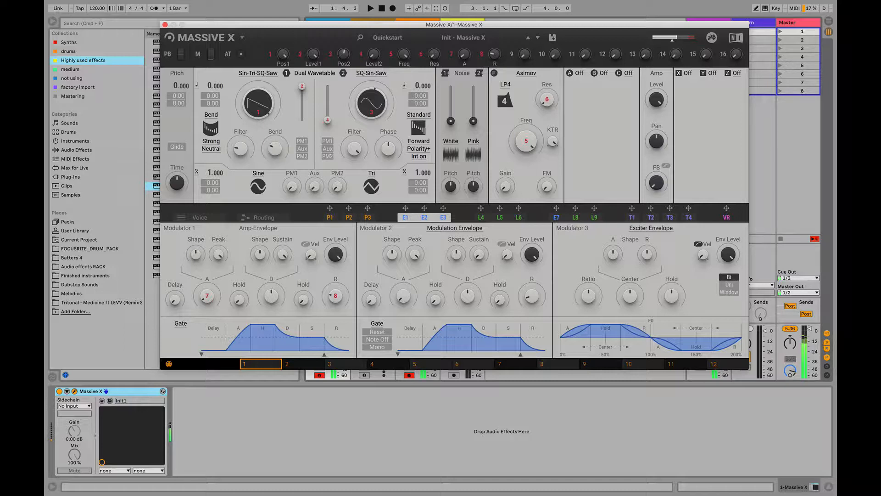
# Set the direction of oscillator 1's Bend mode to Up-Down and vary the Bend amount
pyautogui.click(215, 143)
pyautogui.click(215, 146)
pyautogui.click(215, 150)
pyautogui.click(214, 170)
pyautogui.moveTo(275, 149); pyautogui.dragTo(274, 168)
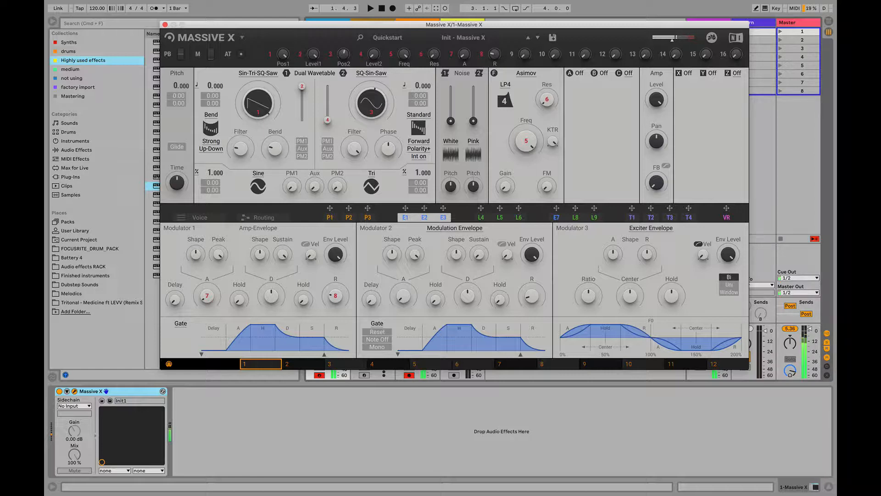
# Set the direction of oscillator 1's Bend mode to For-Back and sweep the Bend amount
pyautogui.click(212, 149)
pyautogui.click(213, 178)
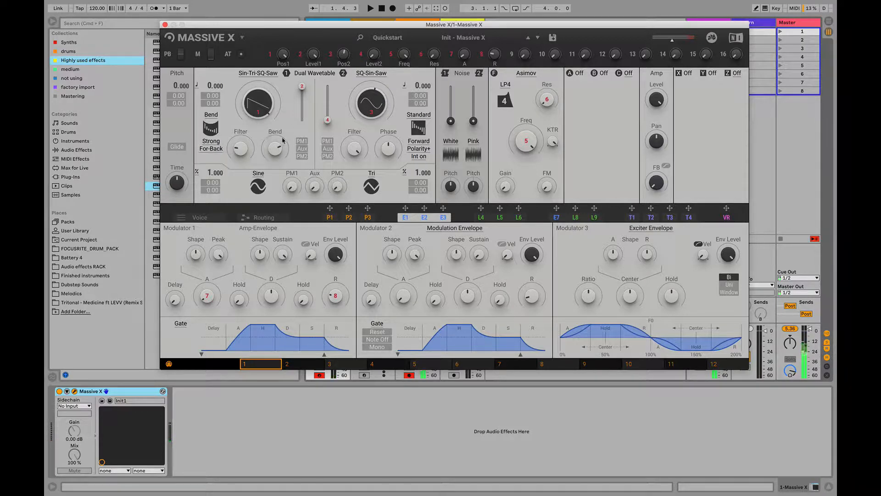
pyautogui.moveTo(278, 152)
pyautogui.mouseDown()
pyautogui.moveTo(278, 135)
pyautogui.moveTo(278, 165)
pyautogui.mouseUp()
# Switch oscillator 1 to Mirror mode, vary its Ratio and Bend, and lower its pitch to -12
pyautogui.click(218, 116)
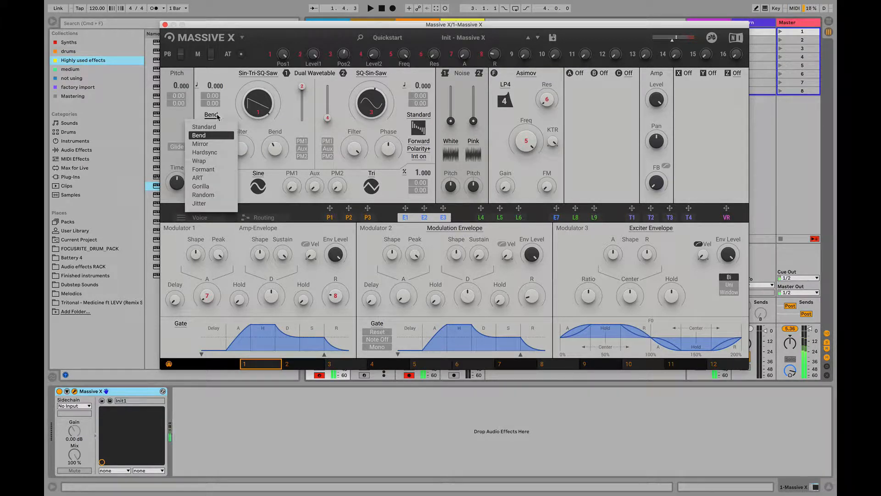
pyautogui.click(203, 144)
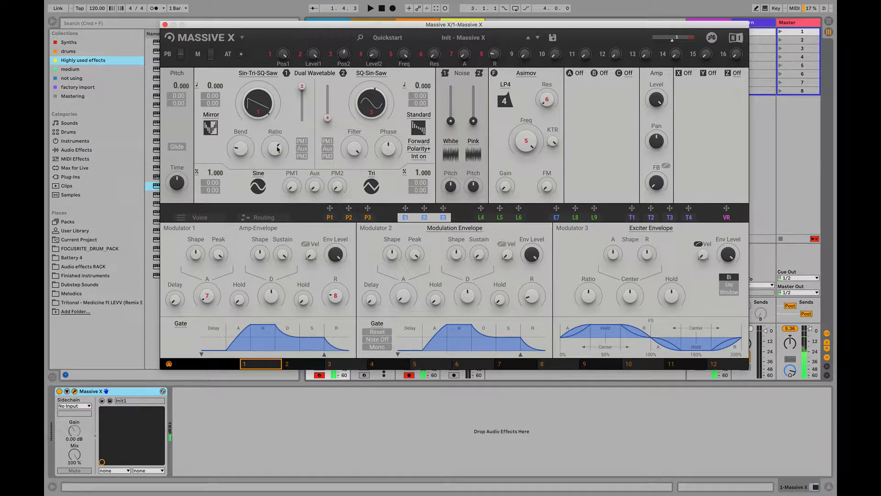
pyautogui.moveTo(277, 150); pyautogui.dragTo(277, 170)
pyautogui.moveTo(230, 151); pyautogui.dragTo(231, 145)
pyautogui.moveTo(208, 85); pyautogui.dragTo(208, 104)
# Switch oscillator 1 to Hardsync mode and lower its pitch to -24
pyautogui.click(218, 118)
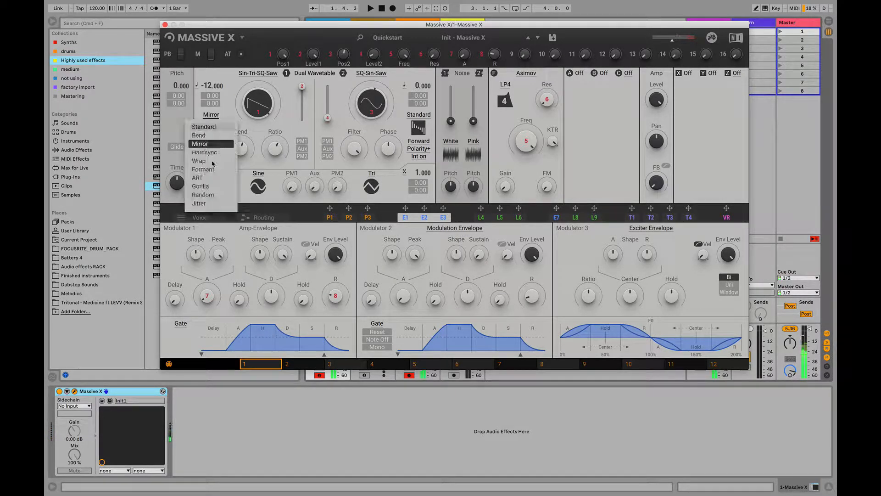
pyautogui.click(224, 139)
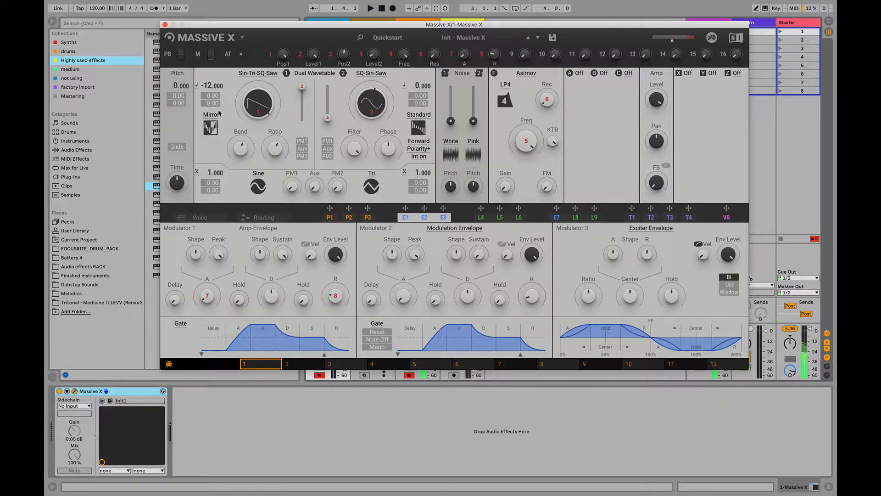
pyautogui.click(218, 114)
pyautogui.click(224, 155)
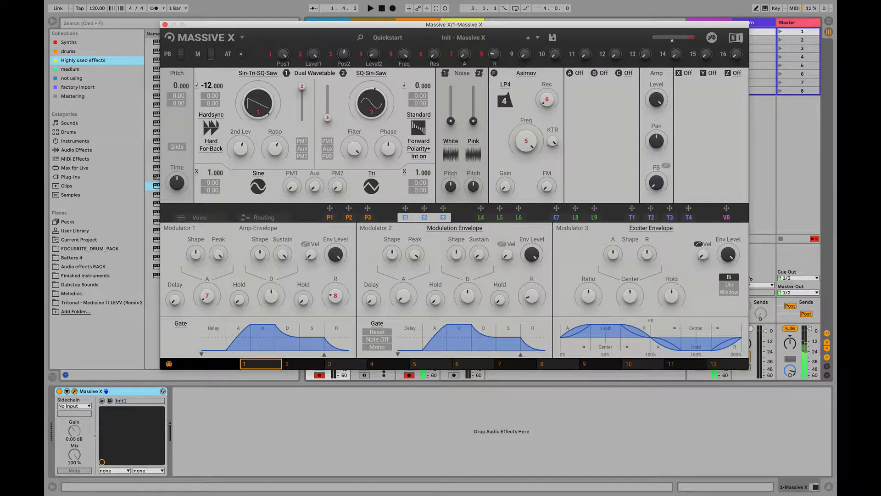
pyautogui.moveTo(209, 86); pyautogui.dragTo(208, 103)
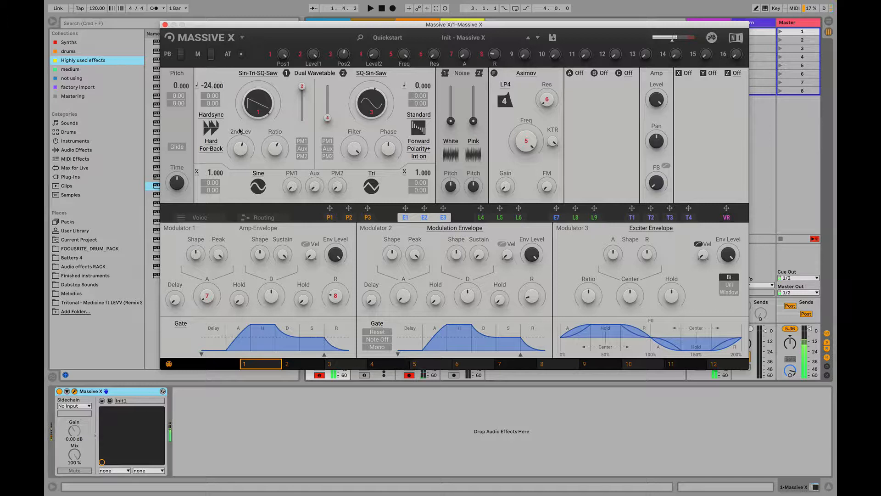
pyautogui.doubleClick(209, 86)
pyautogui.moveTo(208, 86); pyautogui.dragTo(209, 108)
# Compare the Grain and Hard variants of oscillator 1's Hardsync mode, ending on Hard with the For-Back direction
pyautogui.click(212, 145)
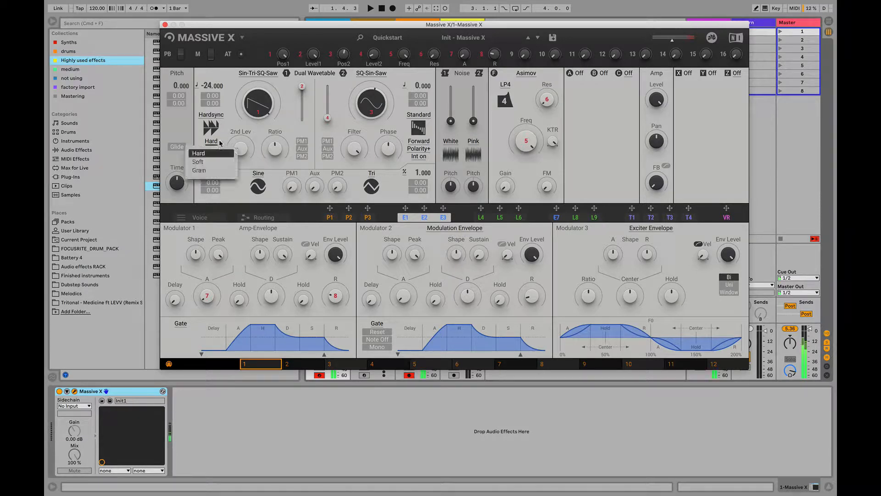
pyautogui.click(216, 171)
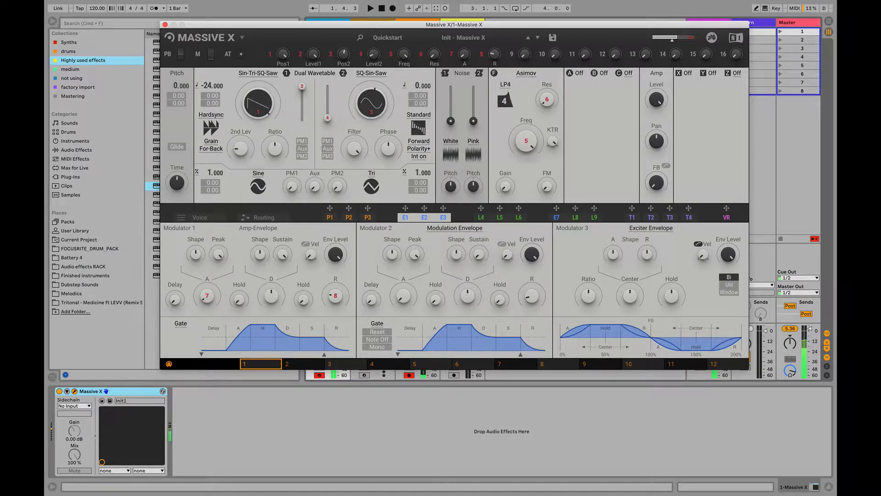
pyautogui.click(215, 146)
pyautogui.click(216, 156)
pyautogui.click(211, 144)
pyautogui.click(211, 171)
pyautogui.click(208, 146)
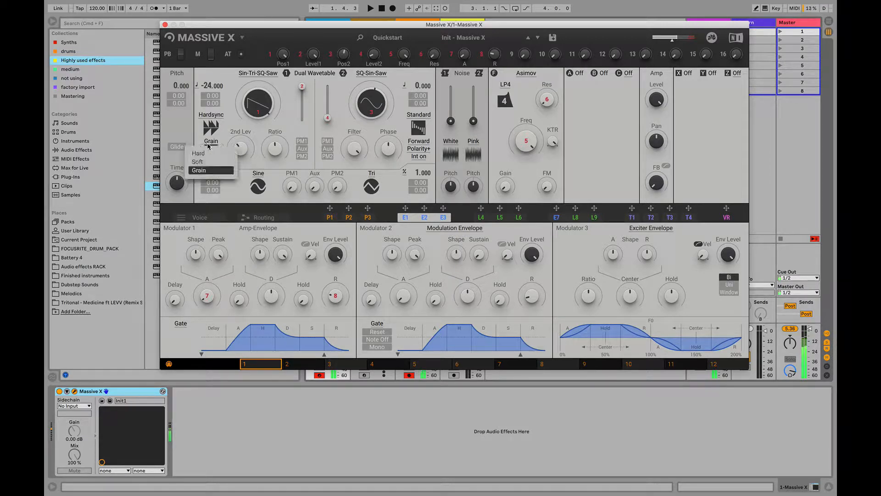
pyautogui.click(209, 154)
pyautogui.click(211, 149)
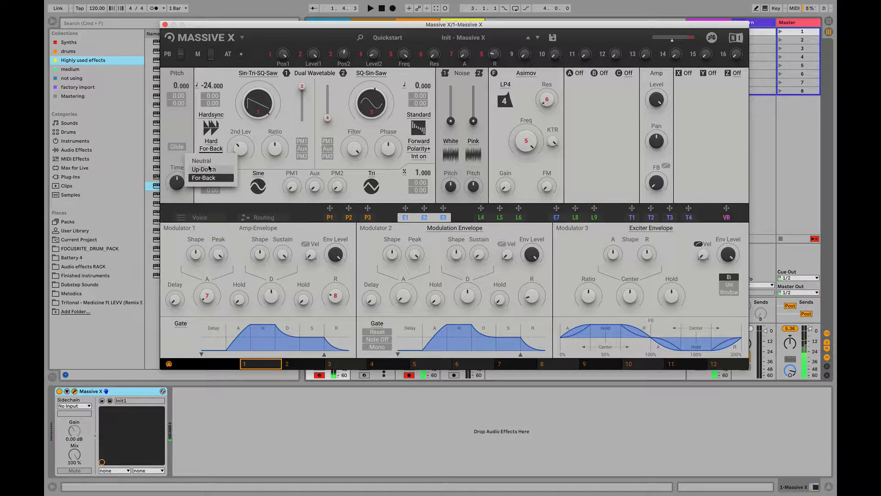
pyautogui.click(232, 179)
# Switch oscillator 1 to Wrap mode and set Modulator 5's LFO shape to a sine wave
pyautogui.click(213, 117)
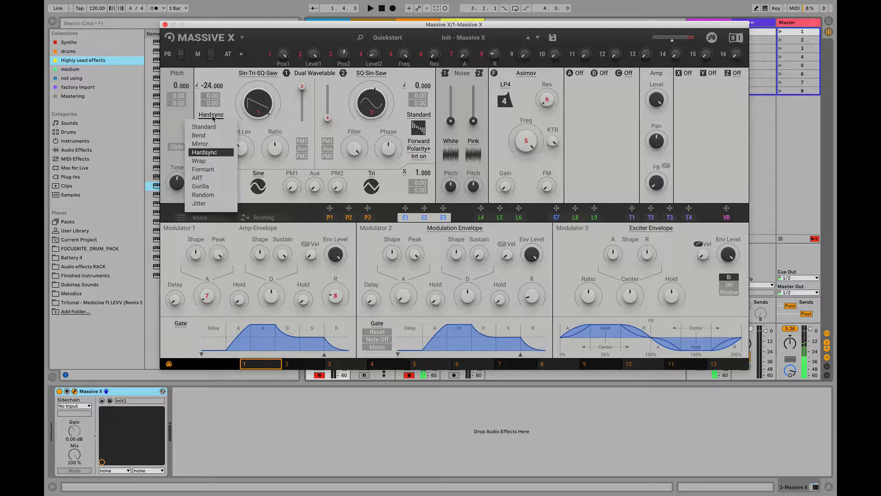
pyautogui.click(213, 161)
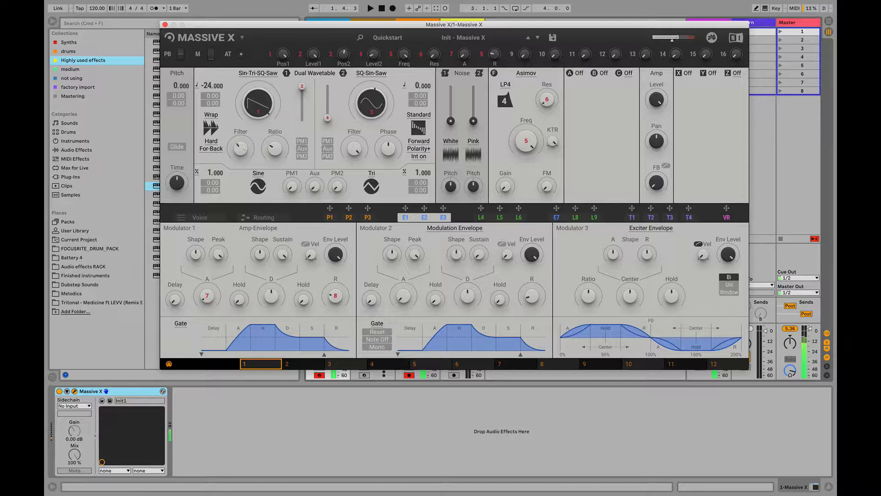
pyautogui.click(486, 218)
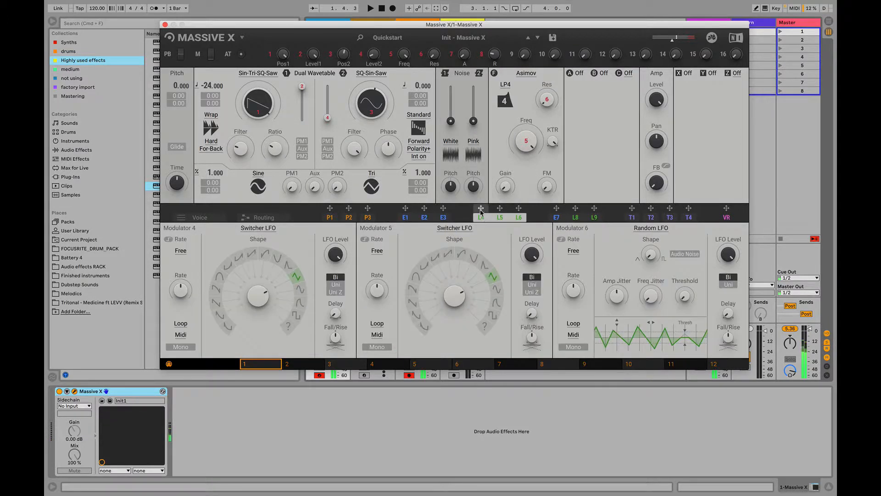
pyautogui.click(496, 289)
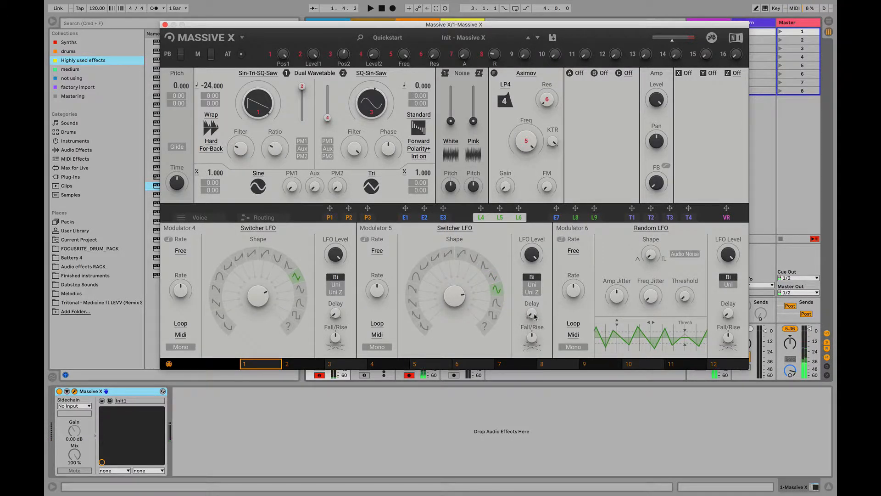
# Modulate oscillator 1's Filter with the L4 LFO, using a sine shape and varying its rate
pyautogui.moveTo(481, 208); pyautogui.dragTo(235, 148)
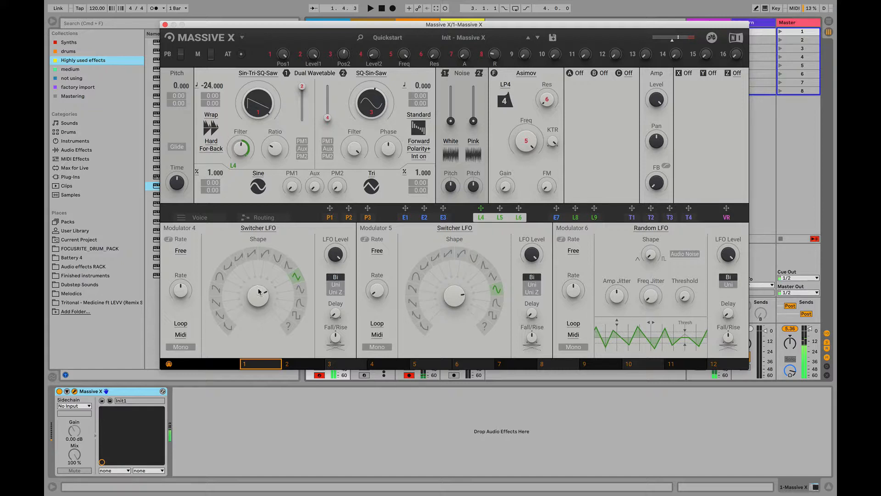
pyautogui.click(301, 287)
pyautogui.moveTo(184, 287); pyautogui.dragTo(184, 265)
pyautogui.moveTo(180, 293); pyautogui.dragTo(181, 280)
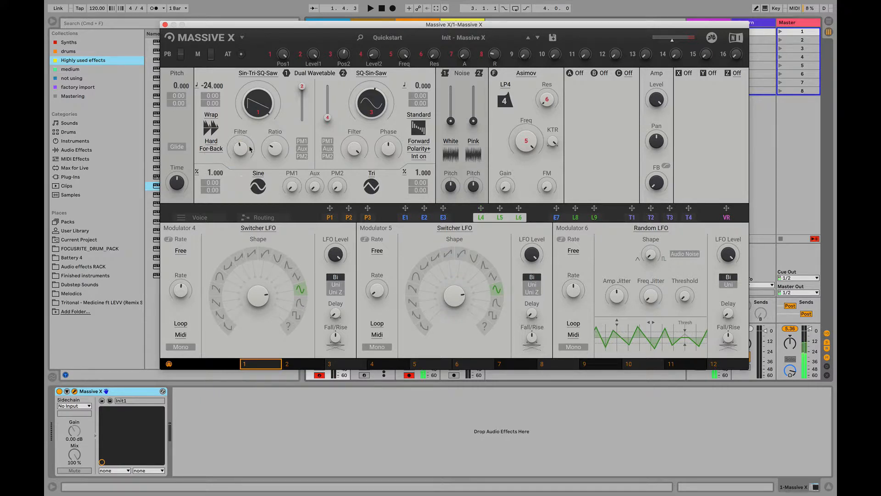
# Switch oscillator 1 to Formant mode and reset its pitch to 0
pyautogui.click(211, 115)
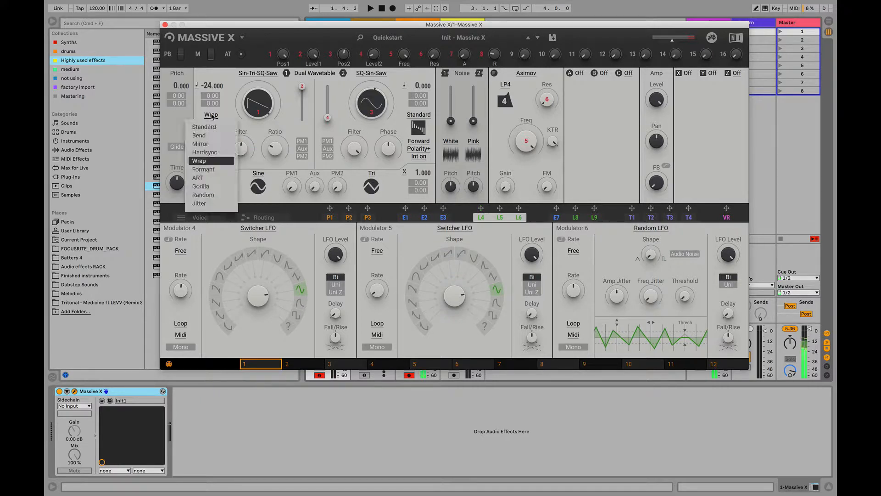
pyautogui.click(219, 178)
pyautogui.click(211, 115)
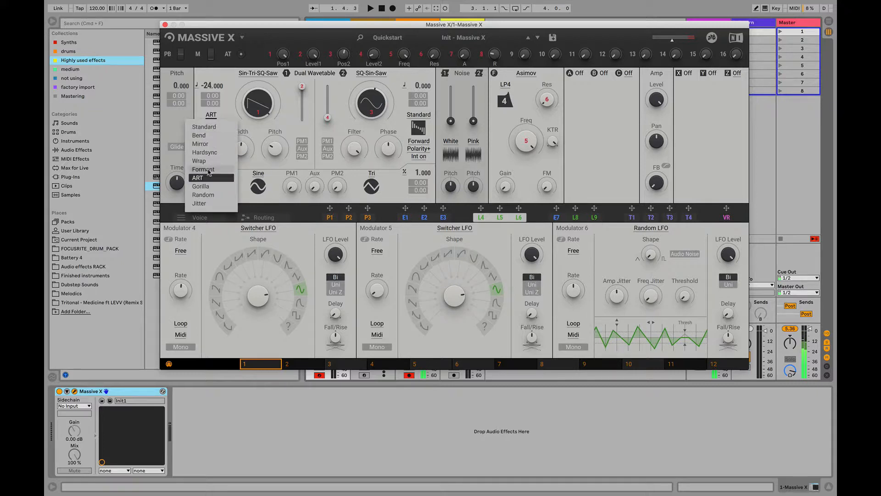
pyautogui.click(211, 170)
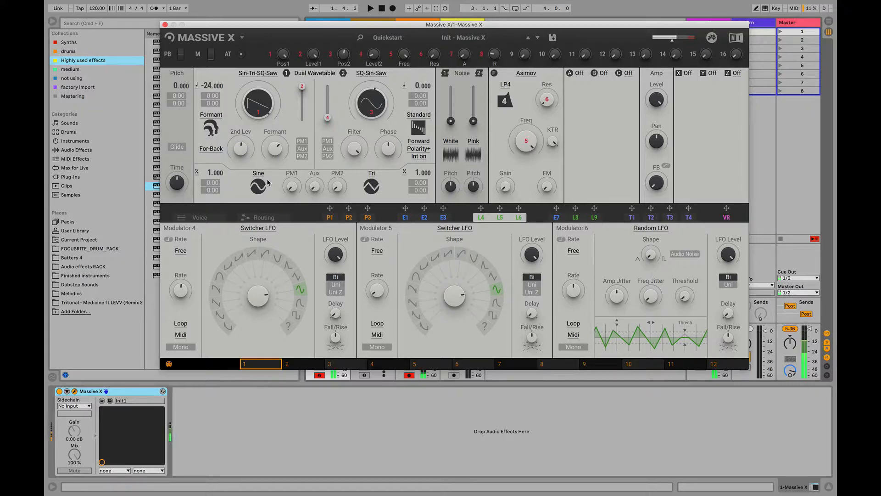
pyautogui.doubleClick(212, 85)
# Try the Up-Down direction in Formant mode while varying the Formant amount, and set the direction to Neutral
pyautogui.click(214, 149)
pyautogui.click(213, 169)
pyautogui.moveTo(277, 154); pyautogui.dragTo(276, 145)
pyautogui.click(214, 149)
pyautogui.click(215, 163)
# Switch oscillator 1 to ART mode and change its Nobody option to Body
pyautogui.click(211, 114)
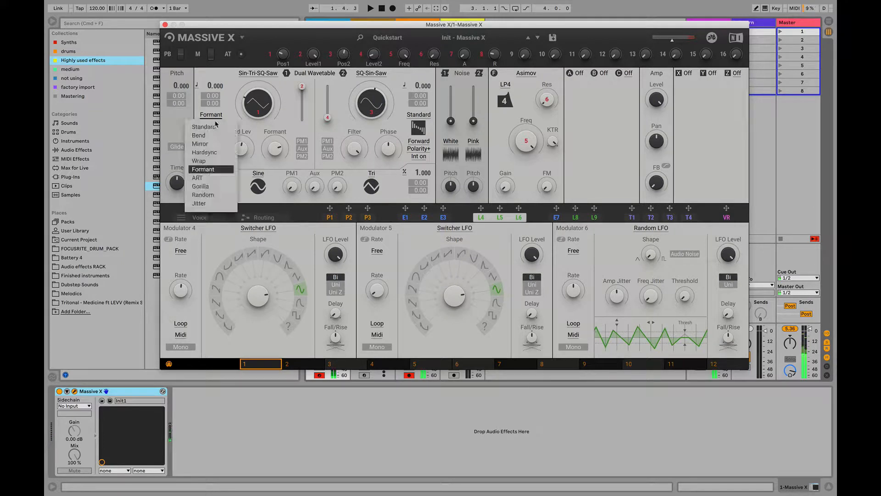
pyautogui.click(197, 177)
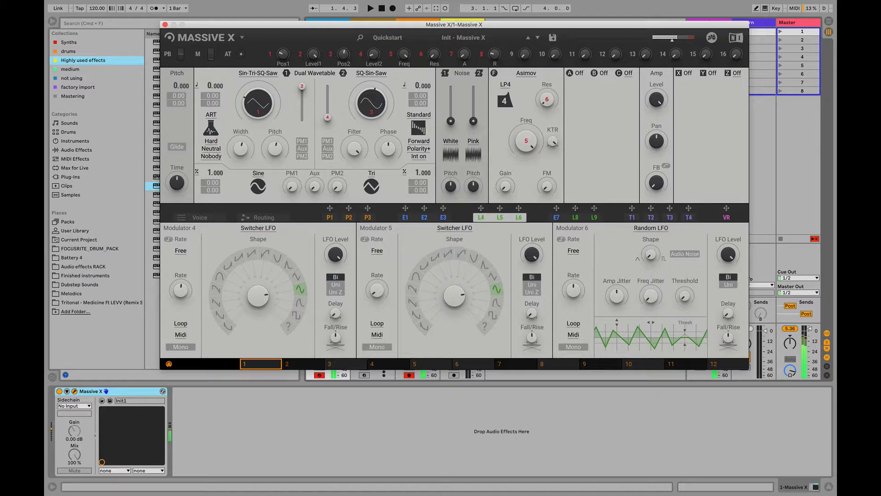
pyautogui.click(218, 155)
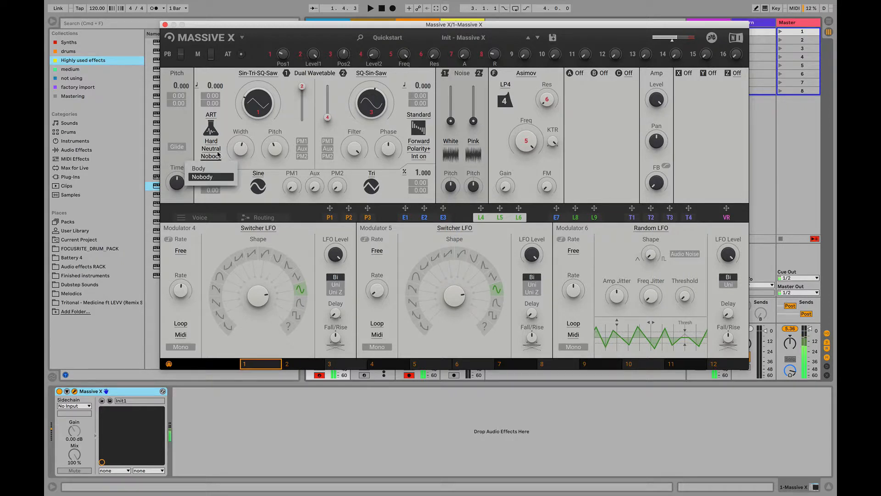
pyautogui.click(219, 148)
pyautogui.click(217, 157)
pyautogui.click(211, 169)
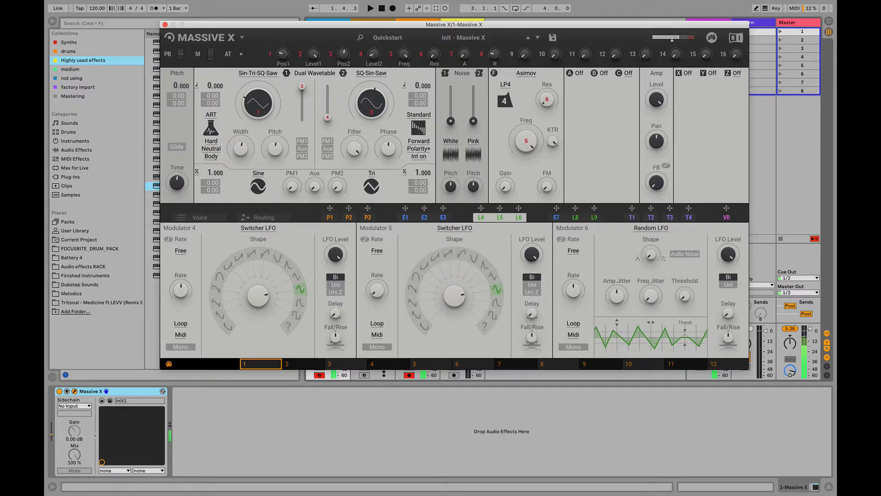
# Compare ART mode's Nobody and Body options, try its direction setting, and vary its Pitch
pyautogui.click(211, 156)
pyautogui.click(204, 178)
pyautogui.click(211, 157)
pyautogui.click(207, 168)
pyautogui.click(211, 148)
pyautogui.click(211, 180)
pyautogui.moveTo(274, 148); pyautogui.dragTo(275, 142)
# Switch oscillator 1 to Gorilla mode and move its wavetable position towards the saw wave
pyautogui.click(210, 127)
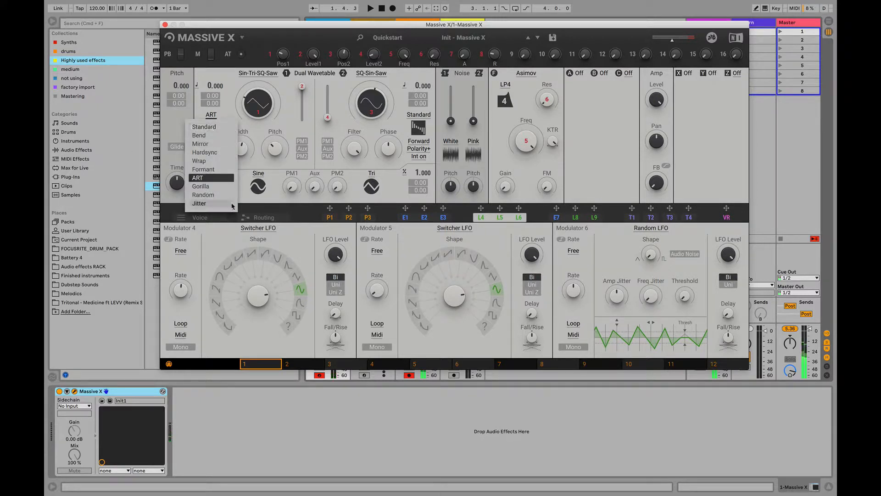
pyautogui.click(223, 186)
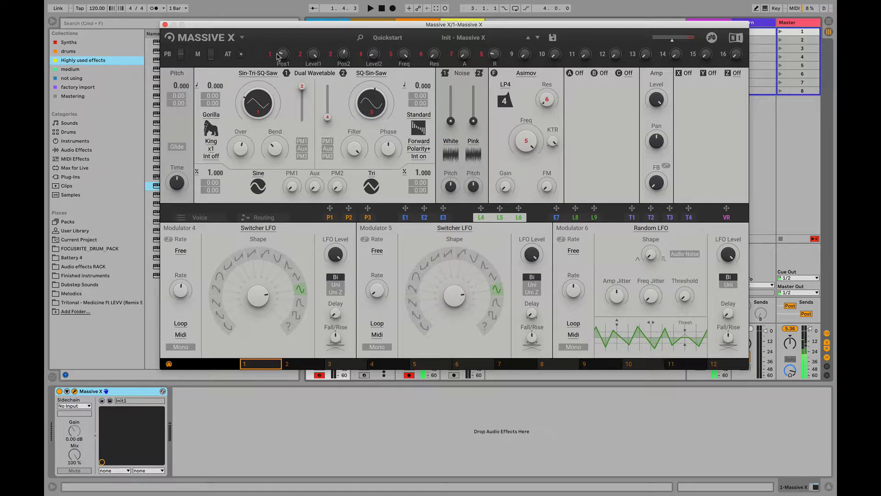
pyautogui.moveTo(265, 117); pyautogui.dragTo(292, 51)
# Look through oscillator 2's wavetable choices and Gorilla mode's multiplier and interpolation options, keeping x1 and Int off
pyautogui.click(372, 73)
pyautogui.click(206, 78)
pyautogui.click(211, 149)
pyautogui.click(226, 128)
pyautogui.click(211, 157)
pyautogui.click(230, 124)
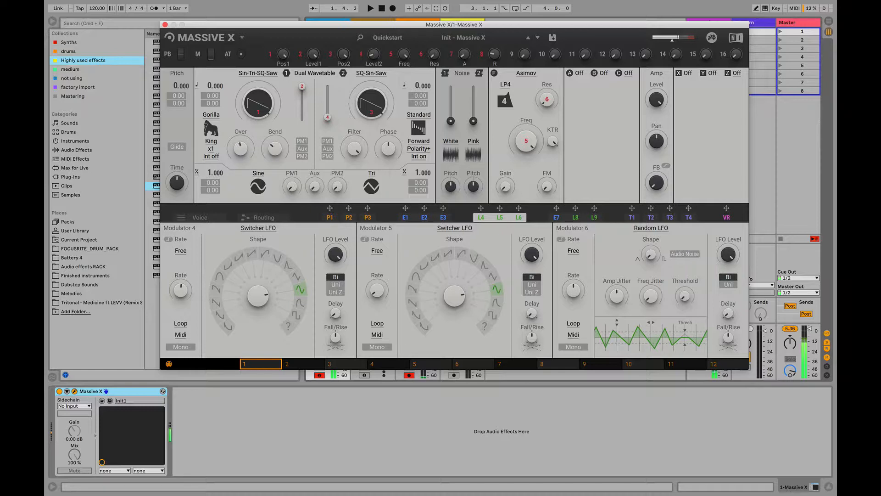
# Lower oscillator 1's pitch to -24 and try Gorilla mode's multiplier at x4 and x6
pyautogui.moveTo(277, 145); pyautogui.dragTo(277, 149)
pyautogui.moveTo(212, 84); pyautogui.dragTo(207, 90)
pyautogui.click(211, 149)
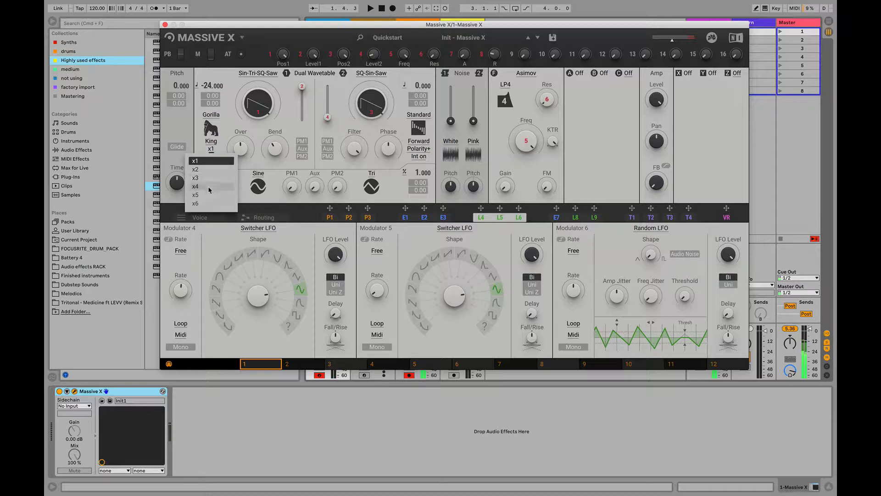
pyautogui.click(213, 189)
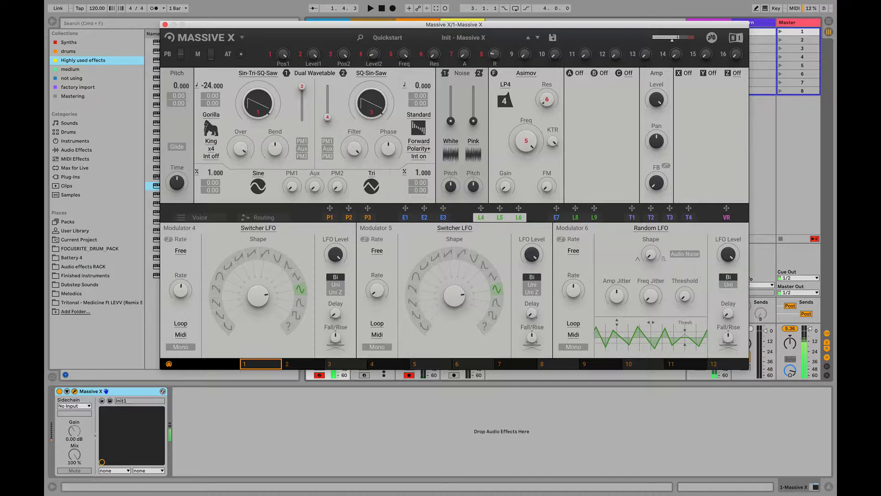
pyautogui.click(211, 148)
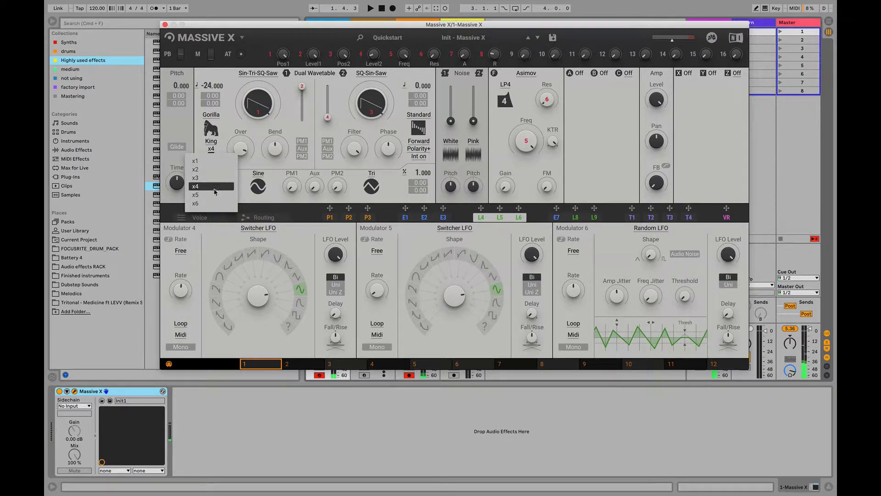
pyautogui.click(197, 204)
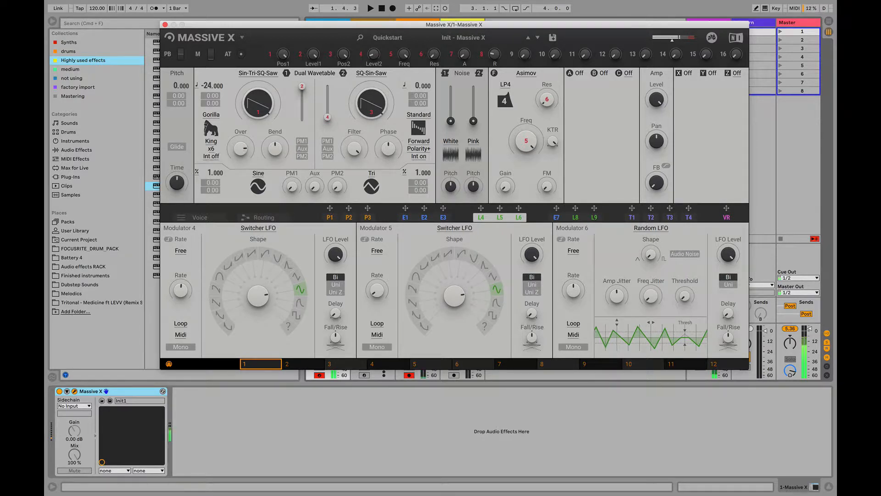
# Compare Gorilla mode's Kang and Kong variants on oscillator 1 and return to King
pyautogui.click(211, 141)
pyautogui.click(202, 162)
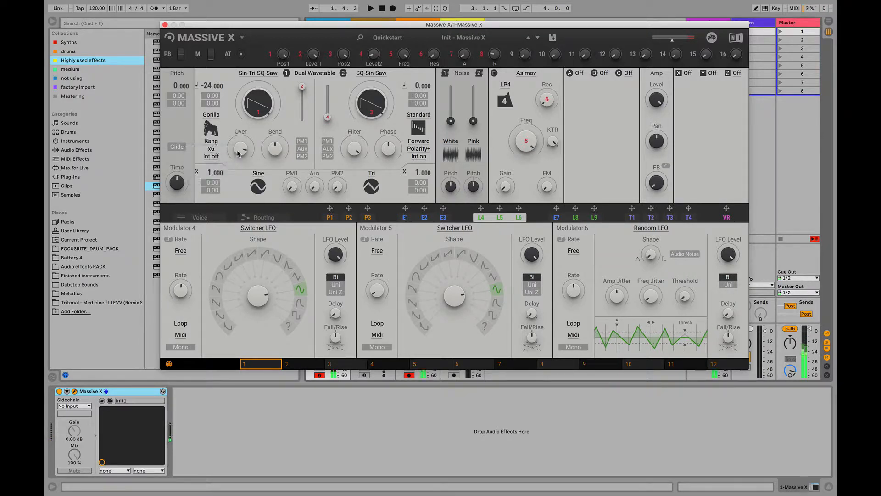
pyautogui.click(211, 140)
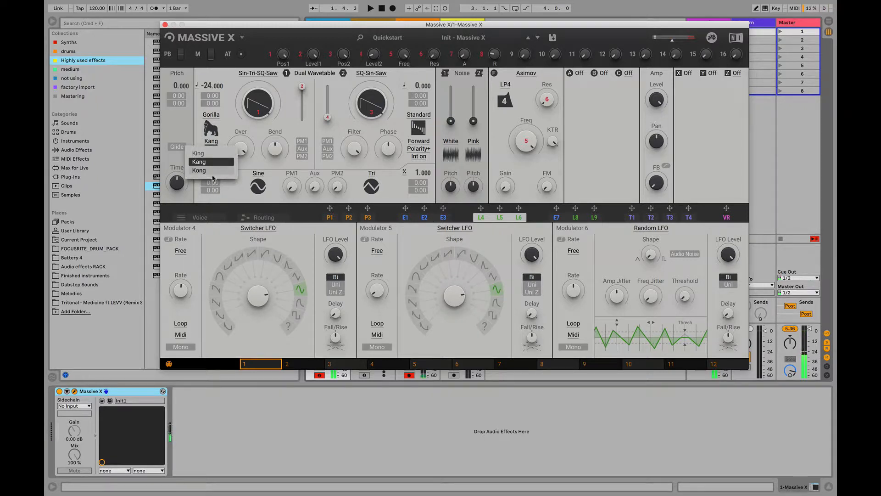
pyautogui.click(226, 162)
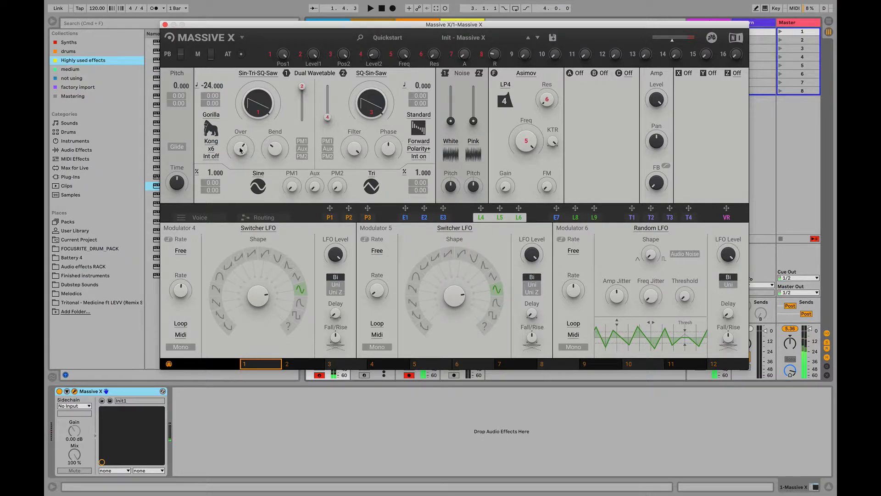
pyautogui.click(218, 145)
# Load the Moving Walls D wavetable from the Monster category into oscillator 1 and vary Gorilla's Over amount
pyautogui.click(258, 73)
pyautogui.click(220, 130)
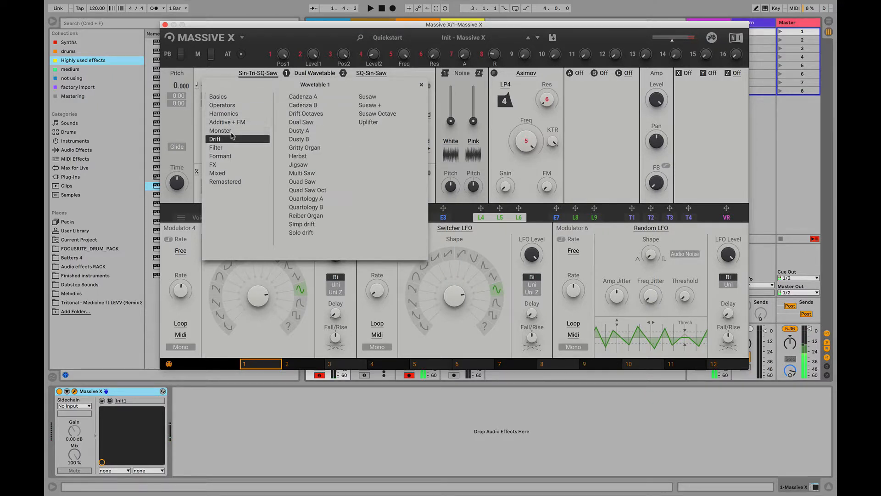
pyautogui.click(379, 122)
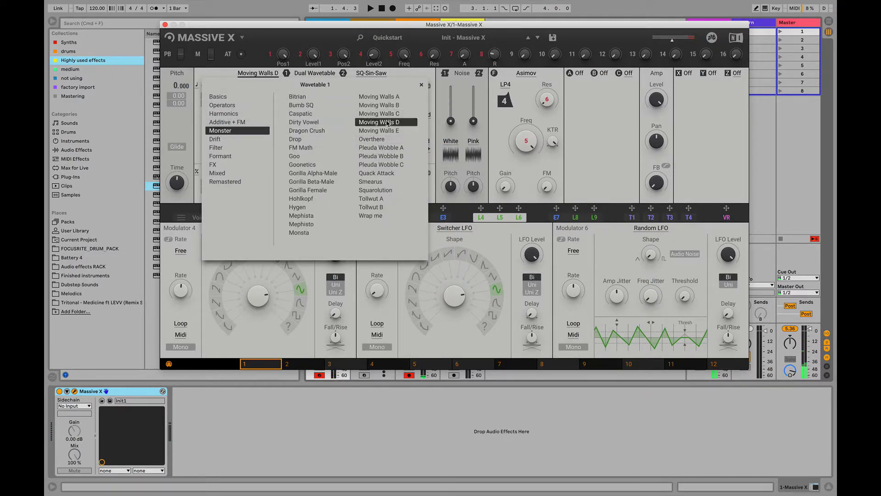
pyautogui.click(422, 85)
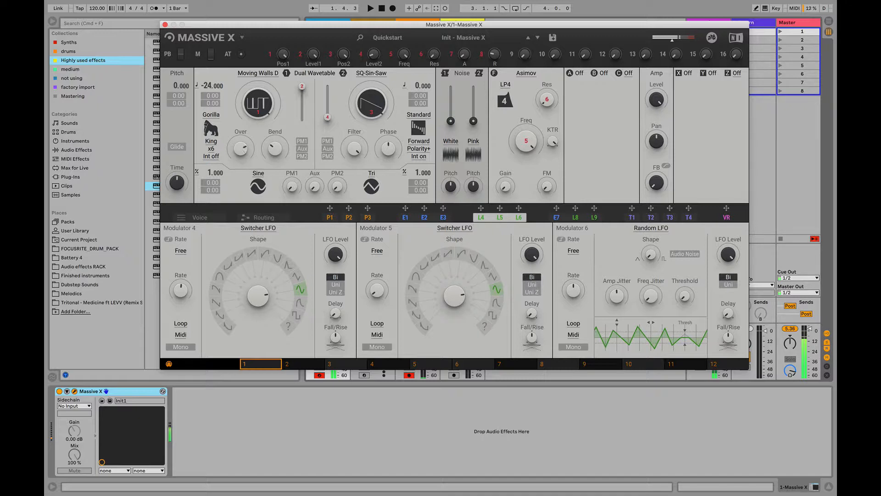
pyautogui.moveTo(234, 151); pyautogui.dragTo(234, 131)
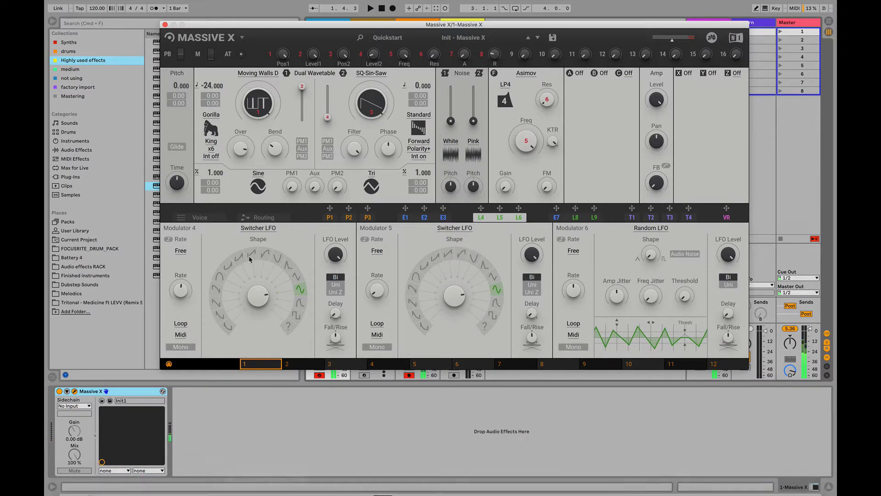
# Switch oscillator 1 to Jitter mode and reset its pitch to 0
pyautogui.click(212, 140)
pyautogui.click(213, 137)
pyautogui.click(210, 115)
pyautogui.click(210, 115)
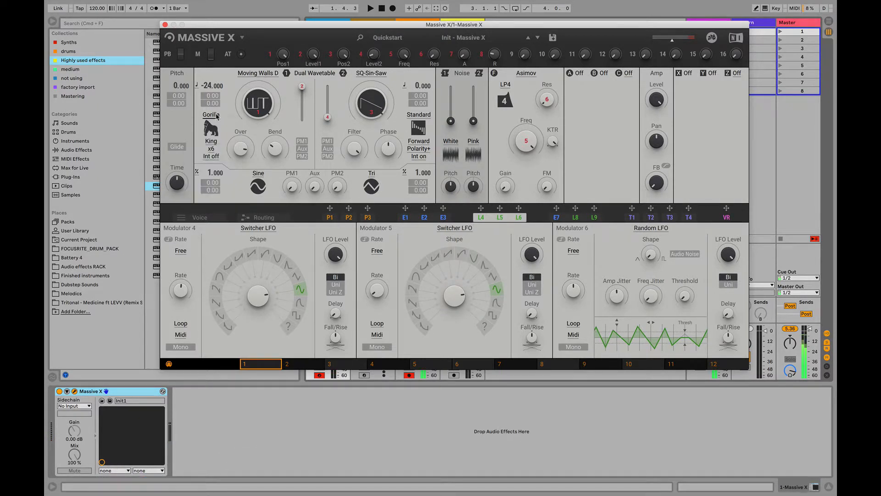
pyautogui.click(208, 115)
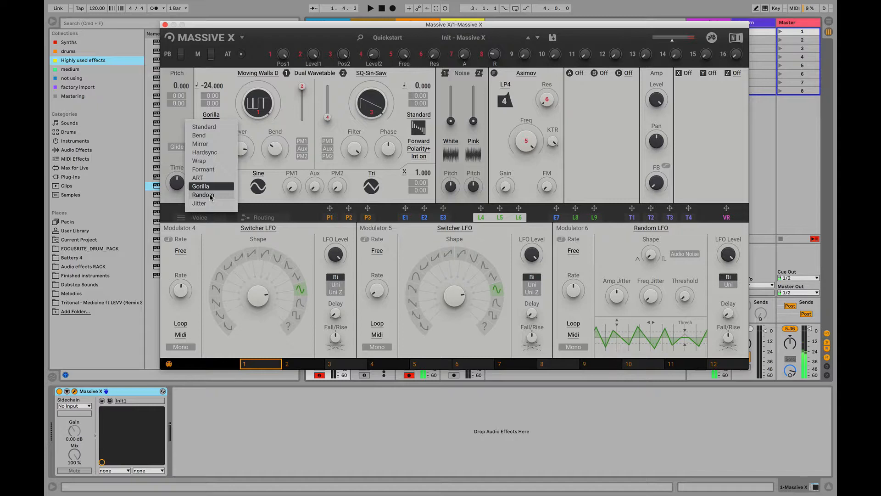
pyautogui.click(201, 204)
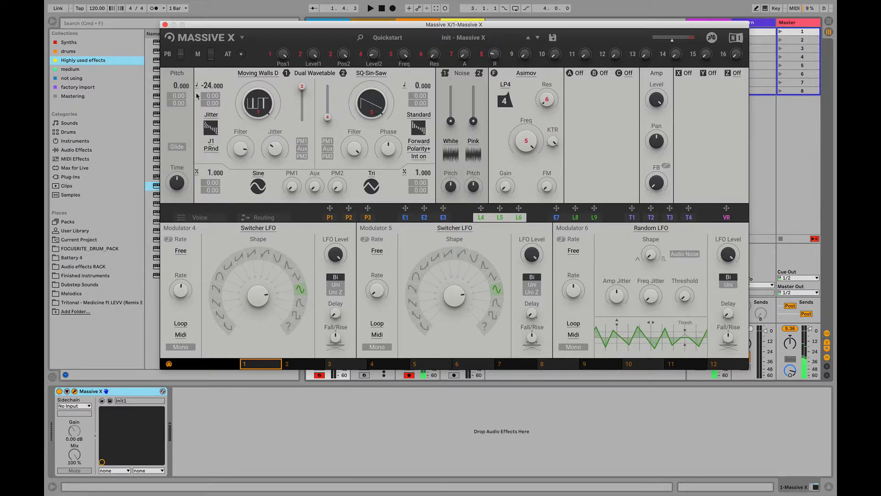
pyautogui.doubleClick(209, 87)
# Return oscillator 1 to Standard mode and turn its interpolation on
pyautogui.click(211, 115)
pyautogui.click(212, 125)
pyautogui.click(212, 156)
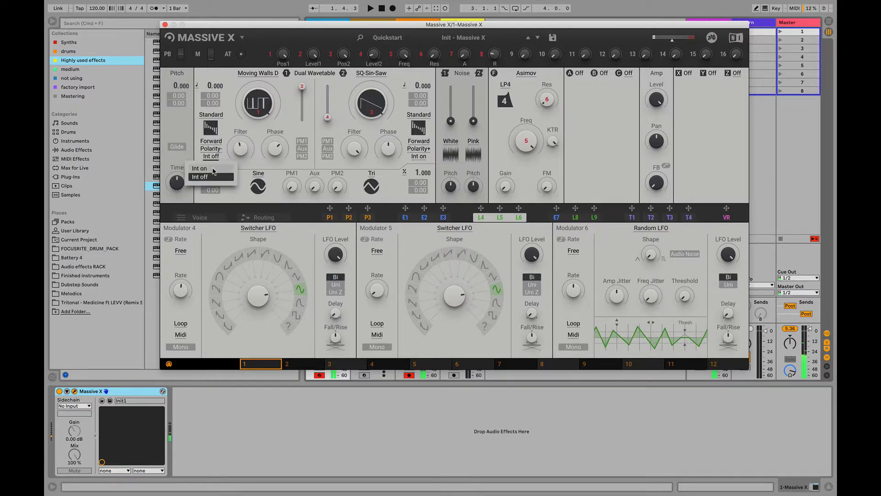
pyautogui.click(212, 172)
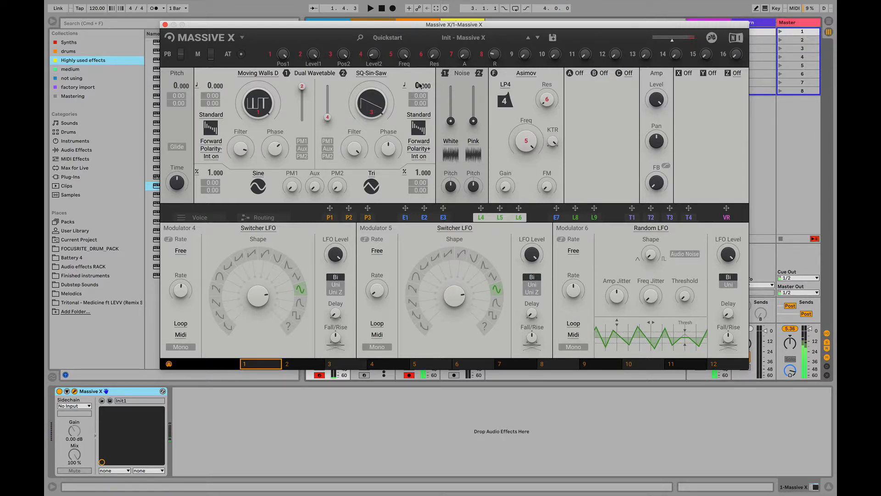
# Bring up oscillator 2's level in place of oscillator 1's, and set oscillator 2's pitch and the global pitch to 12
pyautogui.moveTo(328, 118); pyautogui.dragTo(327, 65)
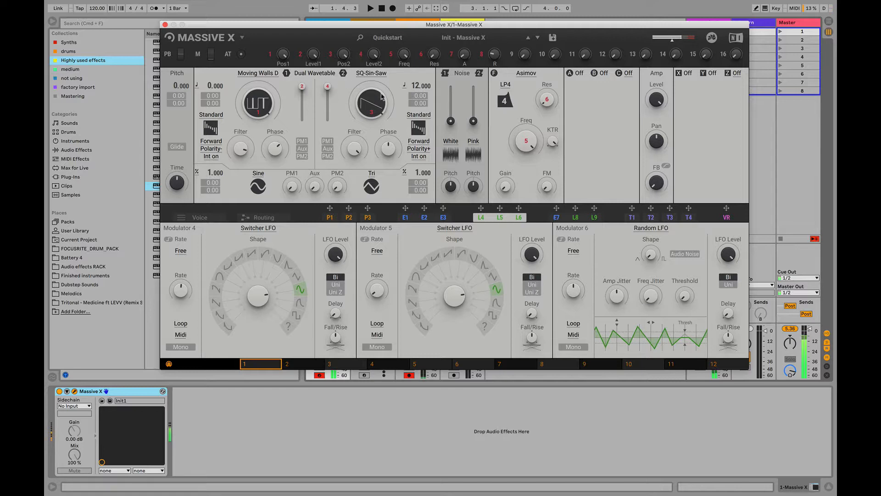
pyautogui.moveTo(302, 87); pyautogui.dragTo(302, 113)
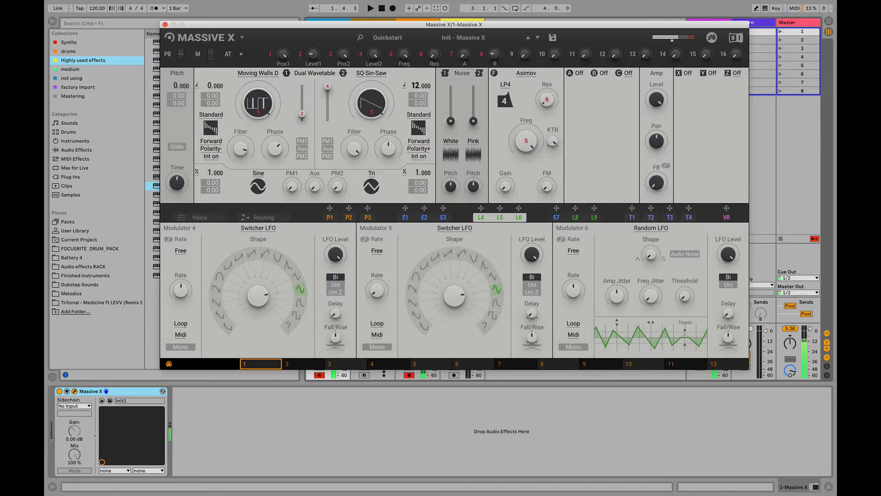
pyautogui.moveTo(191, 93)
pyautogui.mouseDown()
pyautogui.moveTo(191, 69)
pyautogui.moveTo(174, 96)
pyautogui.mouseUp()
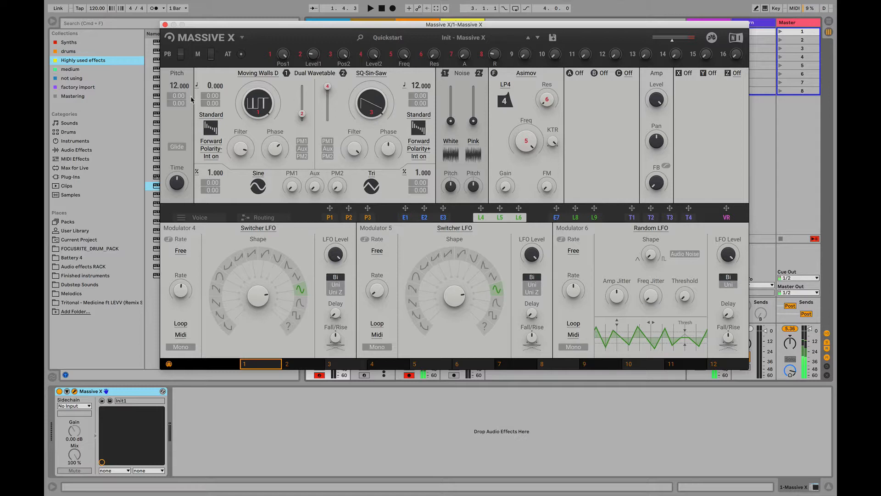
# Enable Glide with a longer time and load the Sin-Tri-SQ-Saw wavetable from Basics into oscillator 1
pyautogui.click(175, 147)
pyautogui.click(251, 74)
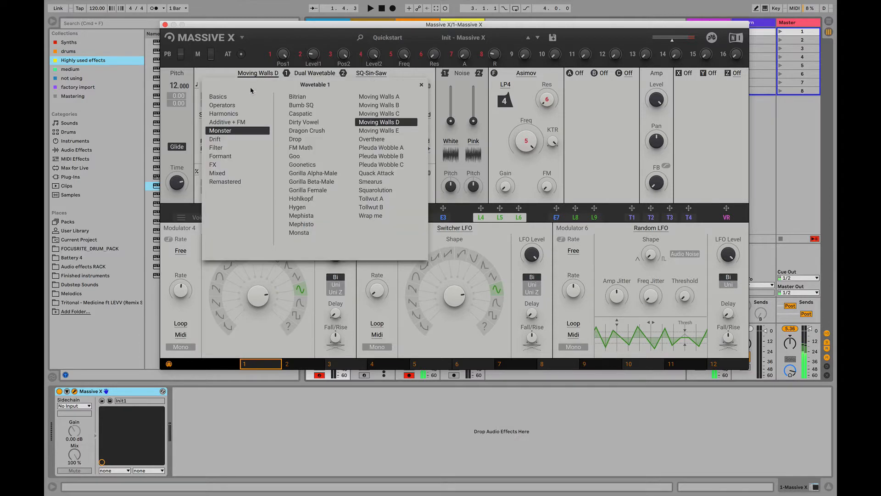
pyautogui.click(232, 96)
pyautogui.click(340, 140)
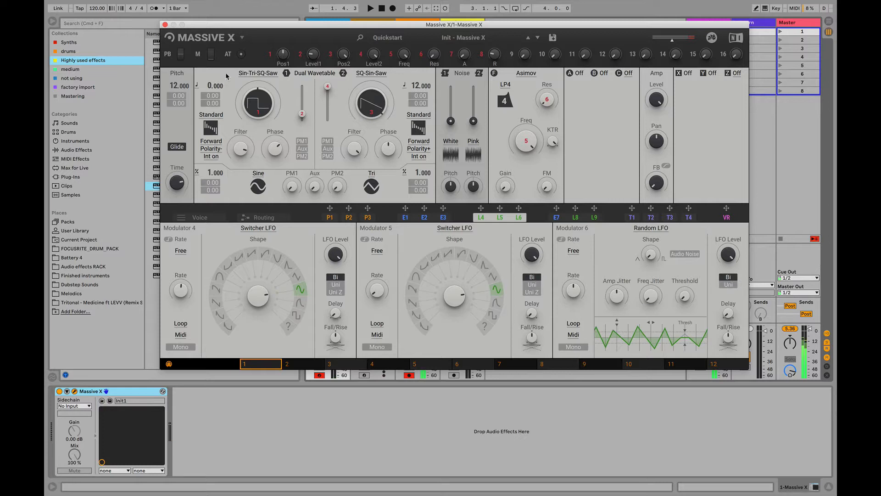
# Switch oscillator 1's pitch mode to Fix, bring its level up in place of oscillator 2's, and vary its pitch up to 36
pyautogui.click(197, 85)
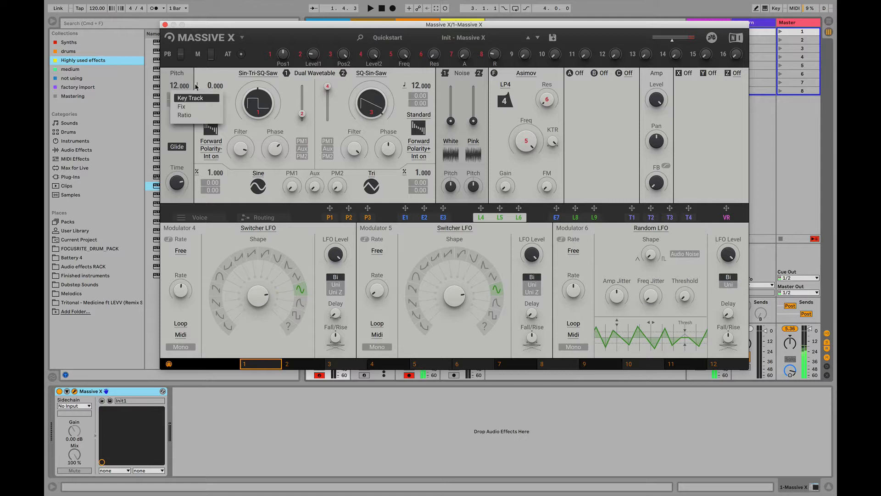
pyautogui.click(185, 107)
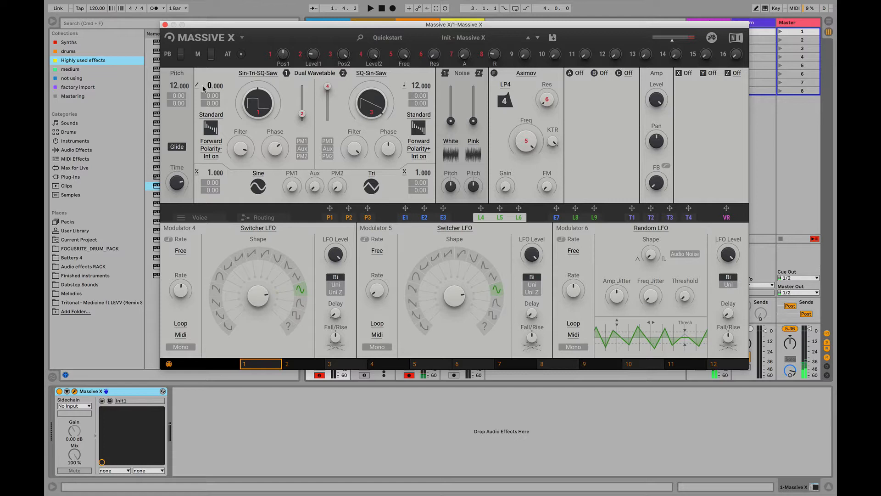
pyautogui.moveTo(328, 87); pyautogui.dragTo(302, 86)
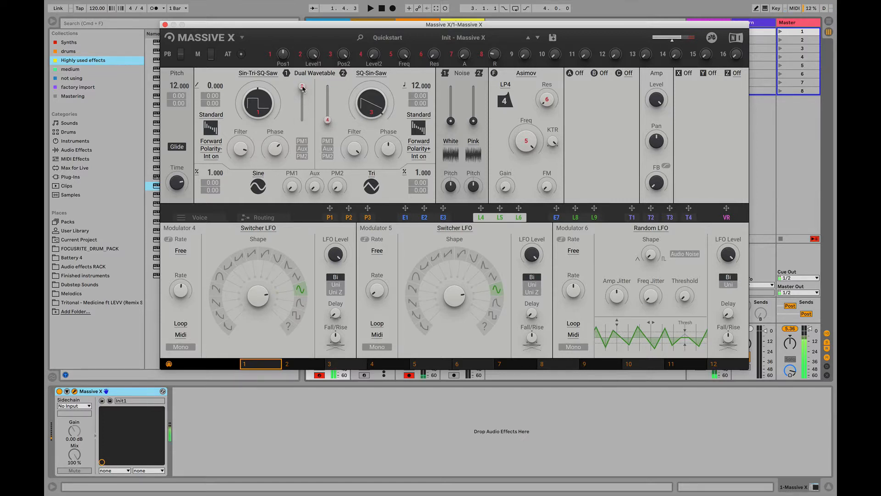
pyautogui.moveTo(211, 85); pyautogui.dragTo(211, 5)
pyautogui.moveTo(211, 60); pyautogui.dragTo(205, 79)
# Switch oscillator 1's pitch mode to Ratio and set the ratio to 4
pyautogui.click(197, 87)
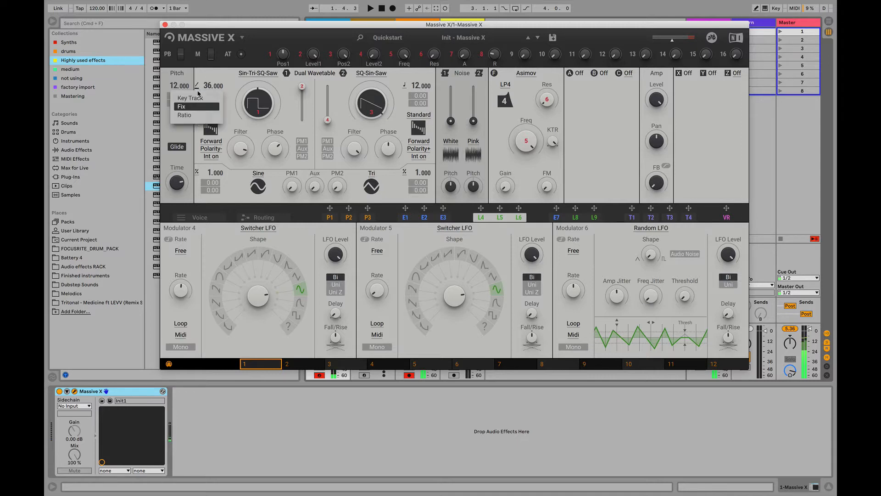
pyautogui.click(195, 116)
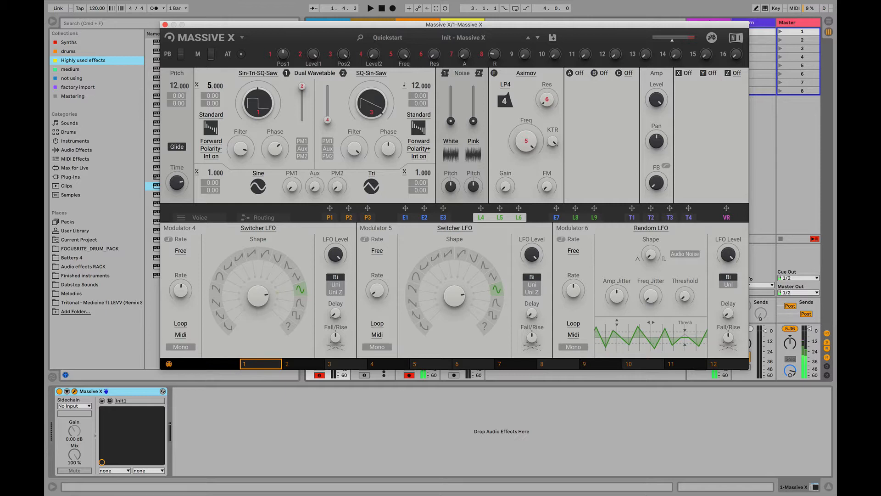
pyautogui.moveTo(210, 86); pyautogui.dragTo(209, 90)
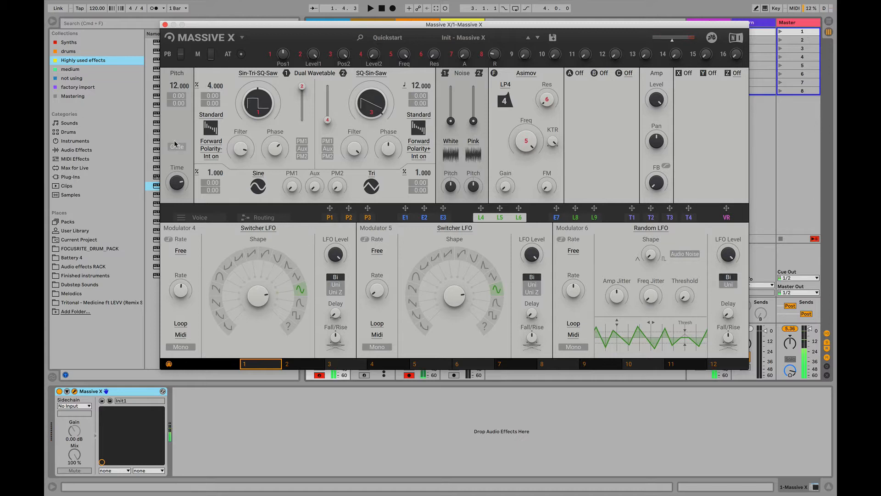
# Return oscillator 1's pitch mode to Key Track and reset its pitch to 0
pyautogui.click(197, 86)
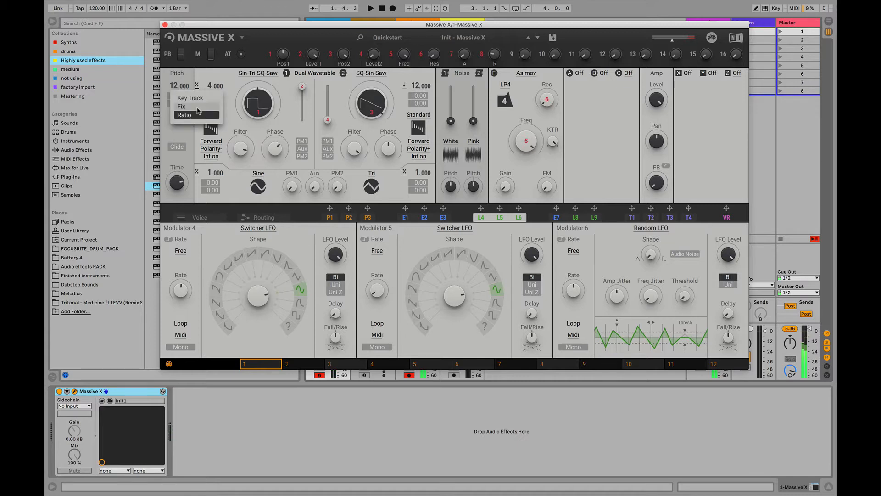
pyautogui.click(199, 98)
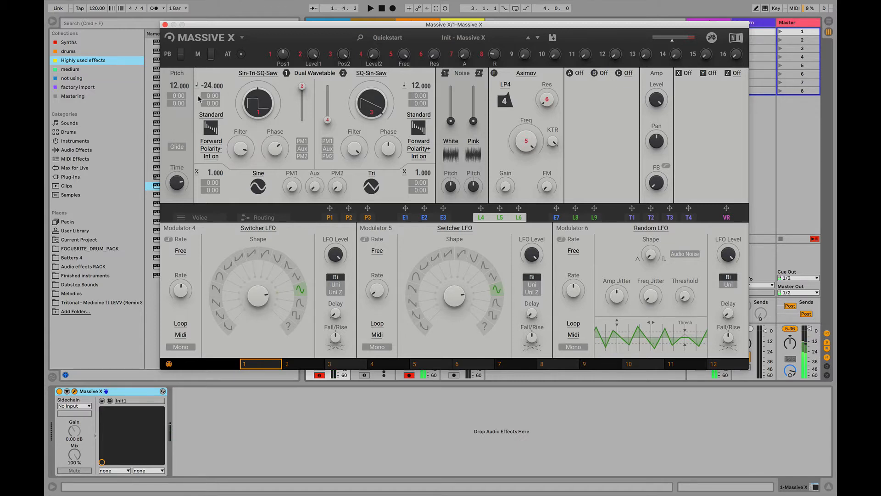
pyautogui.doubleClick(205, 86)
# Keep the first phase modulation oscillator in Ratio mode, set its ratio to 1/4 and change its waveform to Tri
pyautogui.click(196, 174)
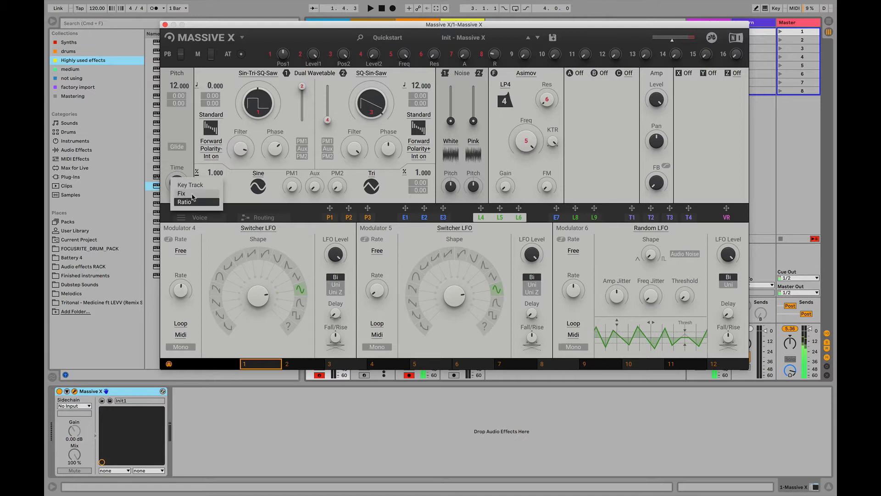
pyautogui.click(239, 190)
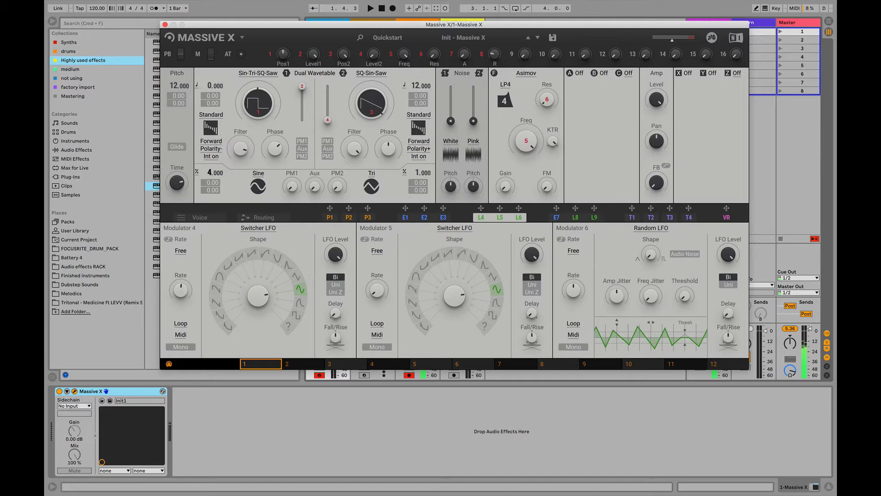
pyautogui.moveTo(212, 173); pyautogui.dragTo(212, 193)
pyautogui.moveTo(209, 168); pyautogui.dragTo(209, 177)
pyautogui.click(259, 186)
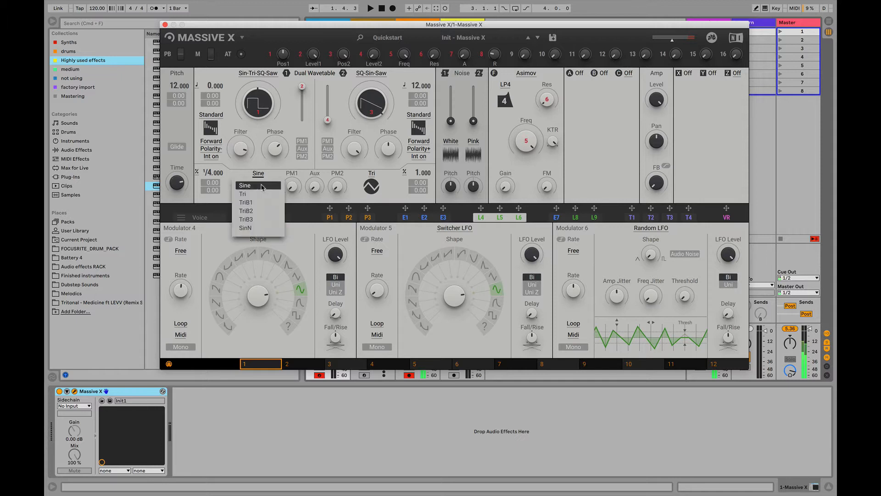
pyautogui.click(260, 194)
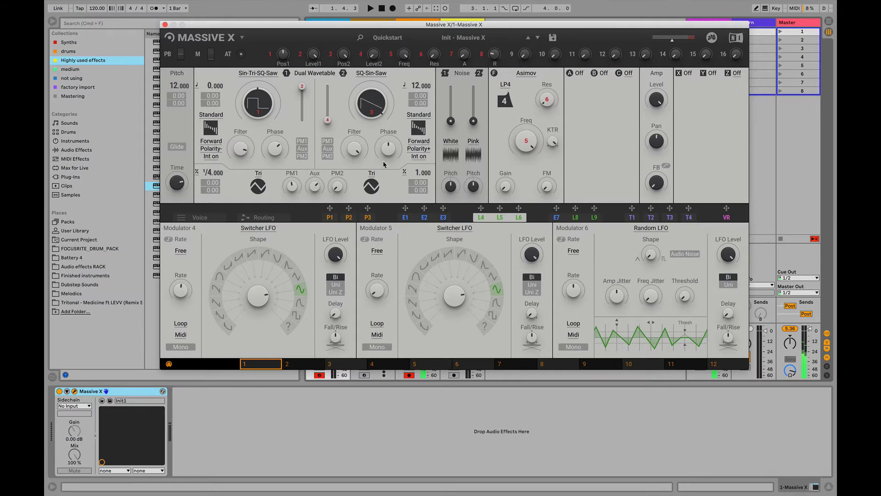
# Change the second phase modulation oscillator's waveform to SinN and set its ratio to 8
pyautogui.click(370, 194)
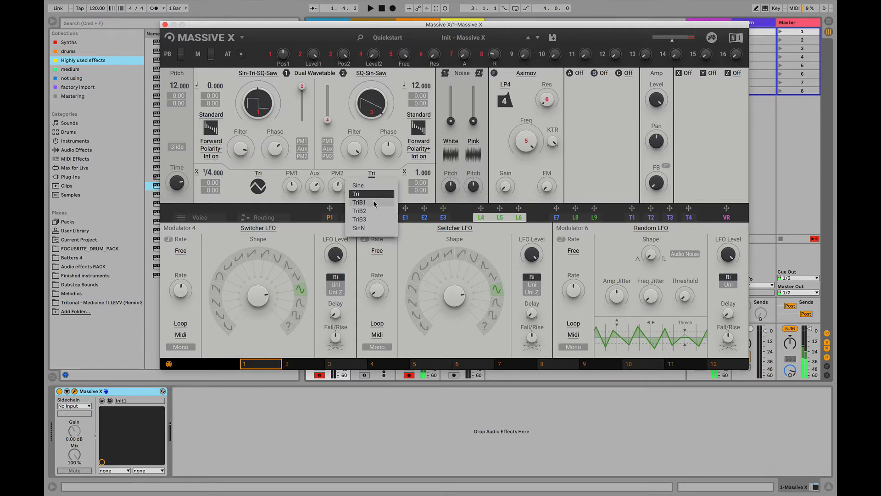
pyautogui.click(373, 230)
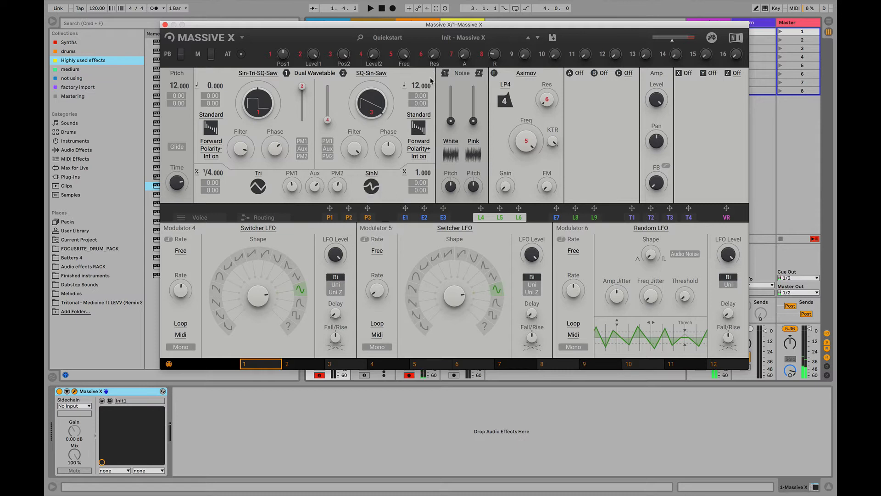
pyautogui.moveTo(418, 177)
pyautogui.mouseDown()
pyautogui.moveTo(419, 160)
pyautogui.moveTo(418, 179)
pyautogui.mouseUp()
pyautogui.moveTo(417, 173); pyautogui.dragTo(418, 176)
# Compare PM1 and PM2 phase modulation on oscillator 1 by switching each on and off and lowering the PM2 amount
pyautogui.click(302, 141)
pyautogui.click(303, 157)
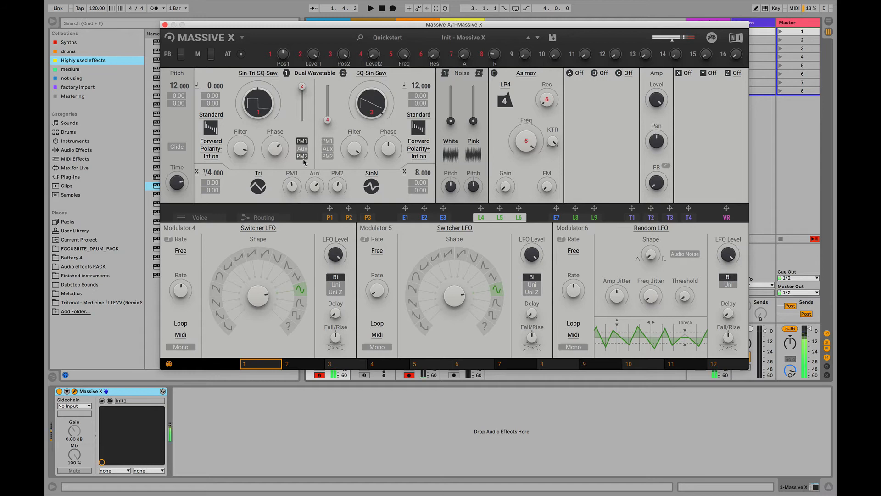
pyautogui.click(302, 141)
pyautogui.click(304, 156)
pyautogui.click(302, 141)
pyautogui.click(302, 157)
pyautogui.moveTo(340, 191); pyautogui.dragTo(341, 211)
pyautogui.click(305, 156)
pyautogui.click(306, 140)
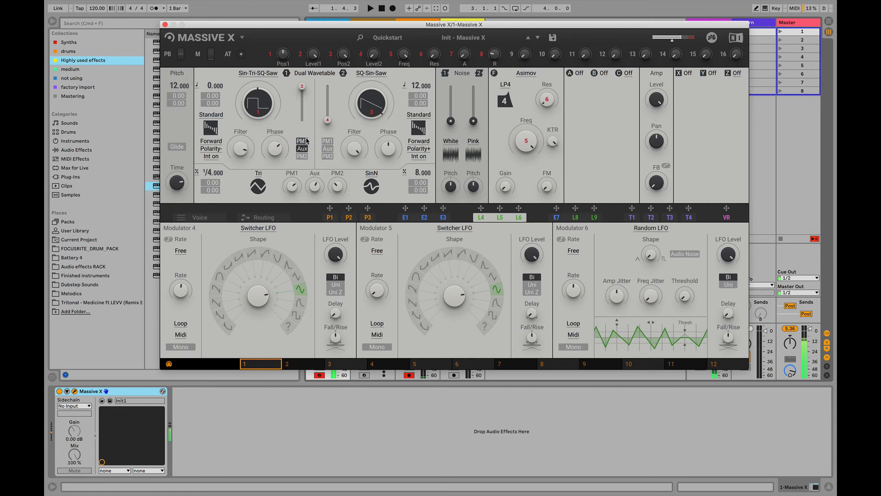